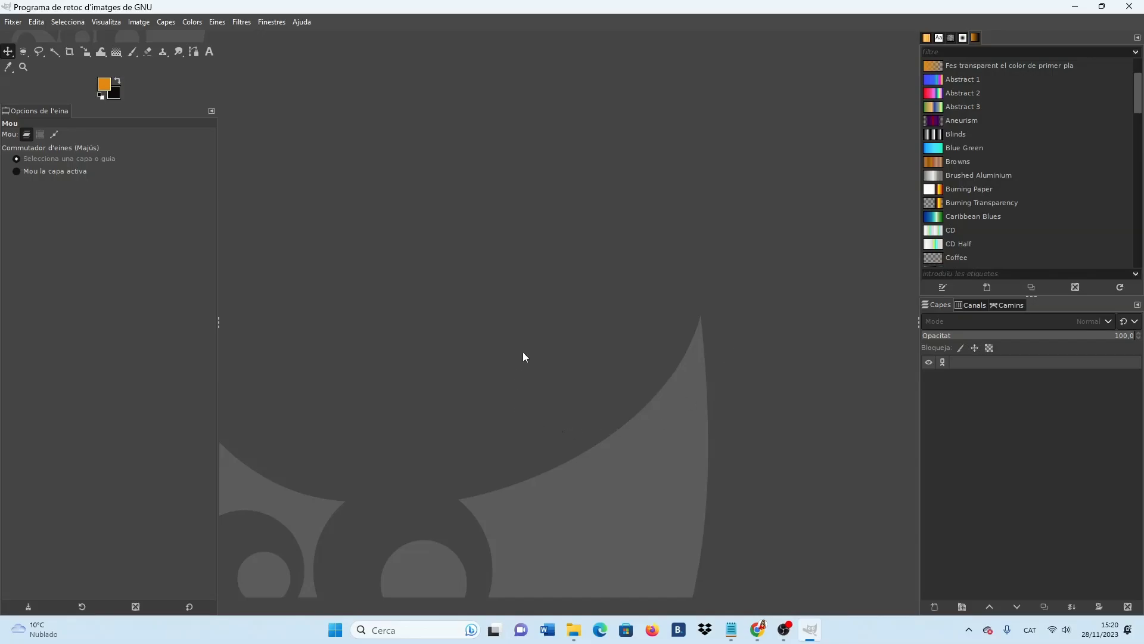
Step: Start a new image based on the A4 (300 ppi) template
{"action": "left_click", "coordinate": [12, 23]}
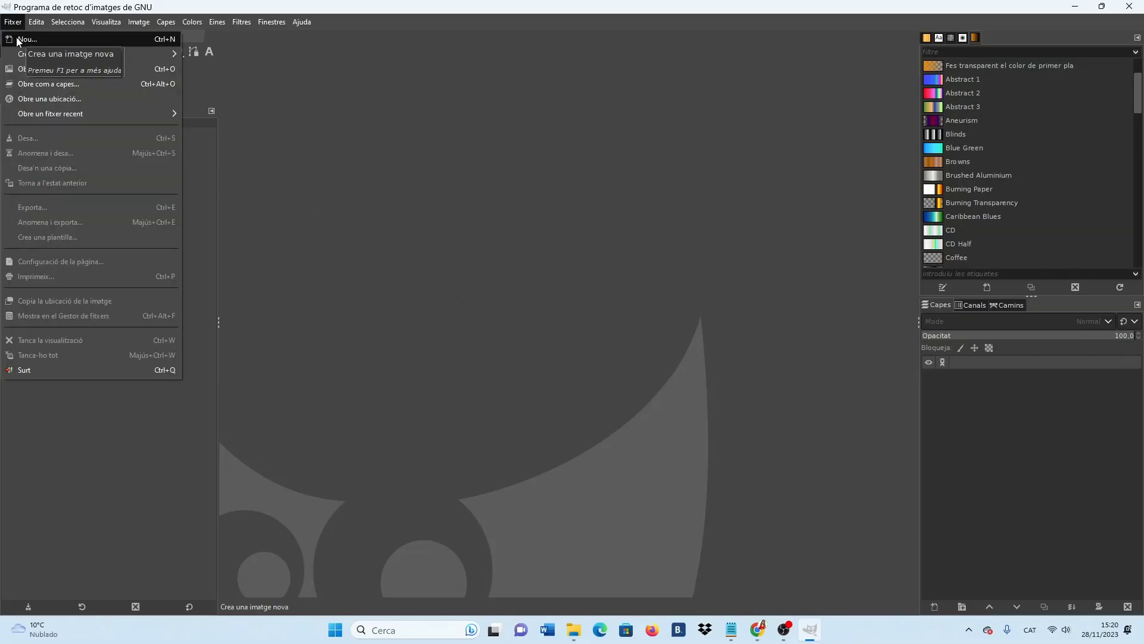
{"action": "left_click", "coordinate": [17, 39]}
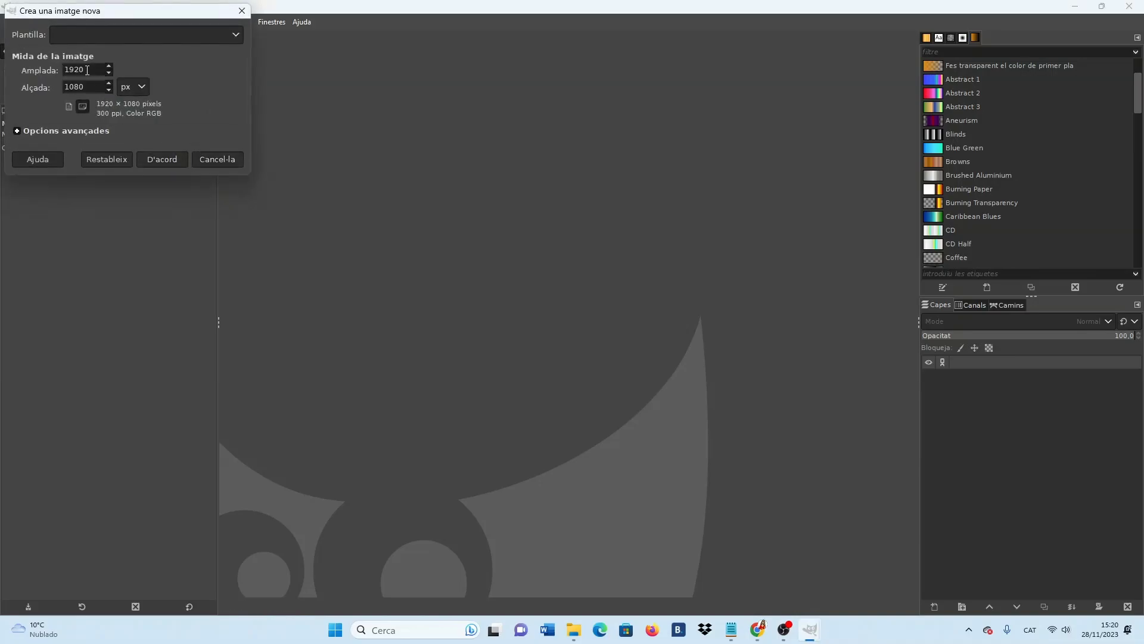
{"action": "left_click", "coordinate": [236, 35]}
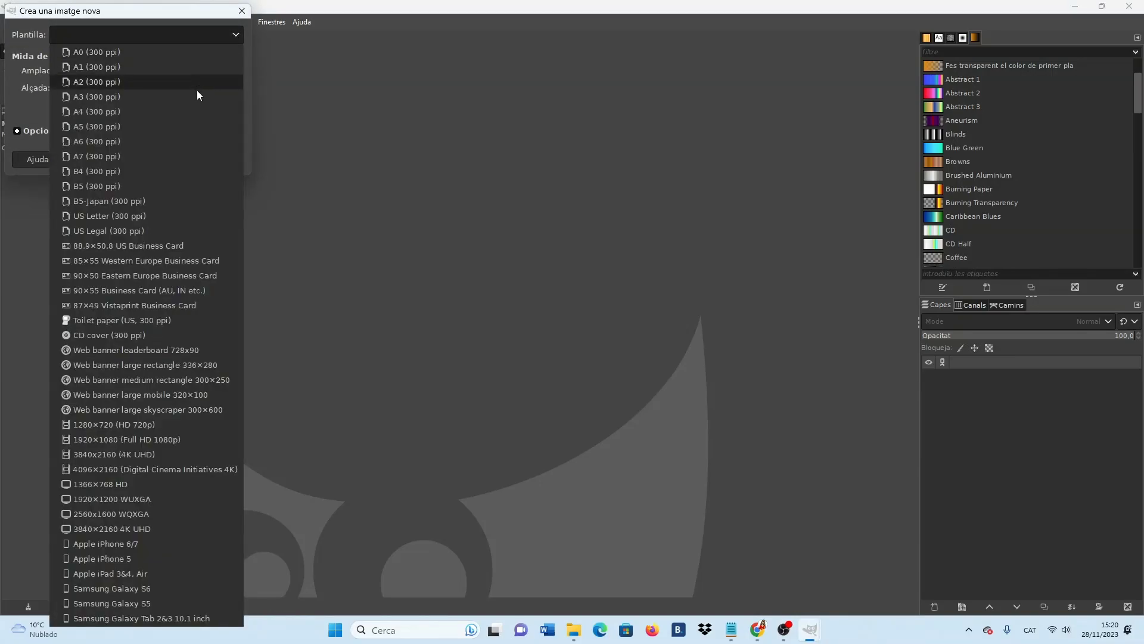
{"action": "left_click", "coordinate": [96, 112]}
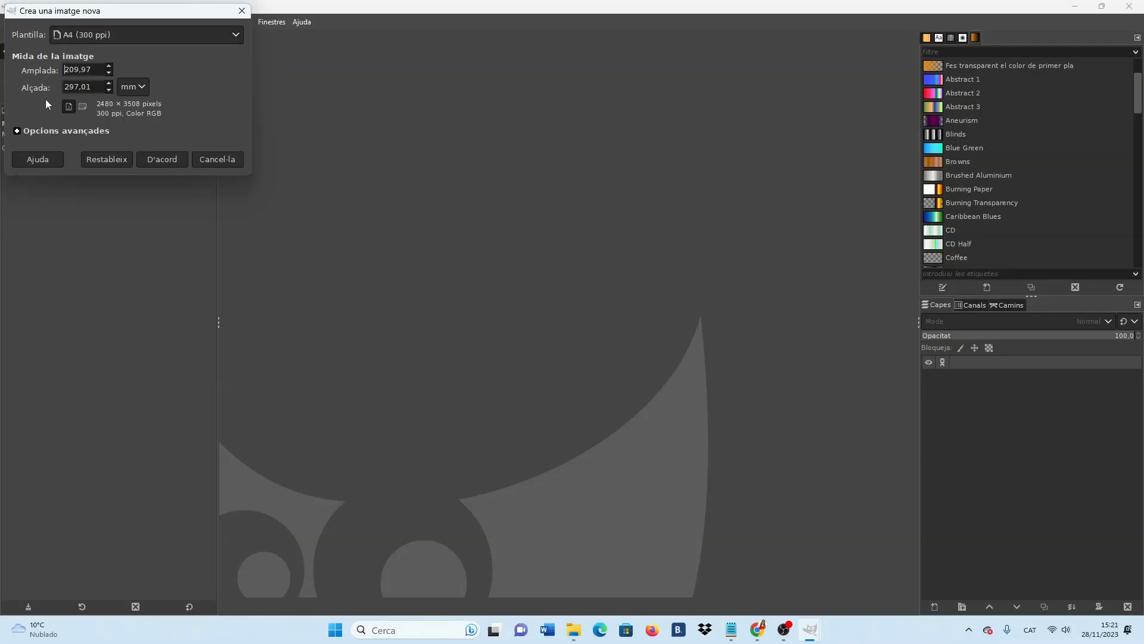
Step: Set the new image's size units to pixels and its orientation to portrait
{"action": "left_click", "coordinate": [142, 88]}
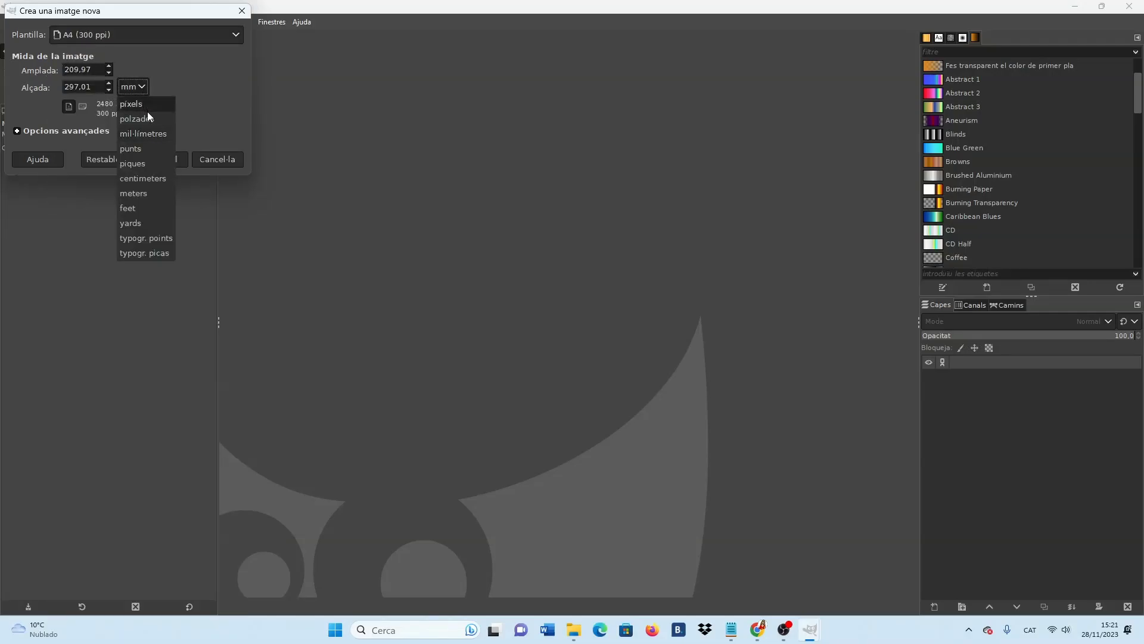
{"action": "left_click", "coordinate": [146, 181]}
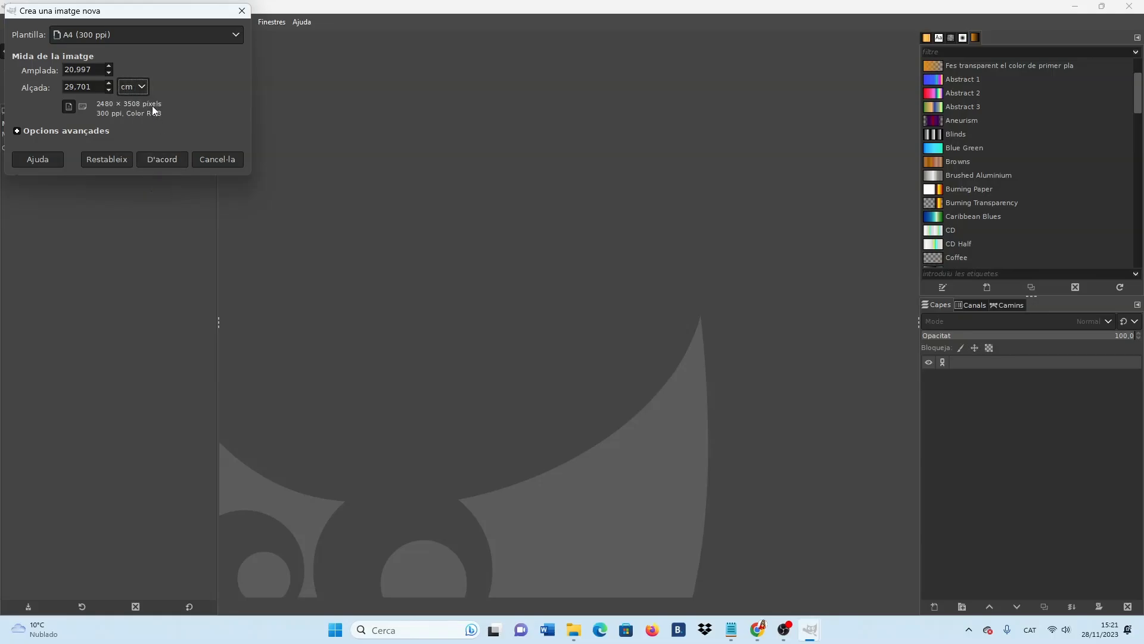
{"action": "left_click", "coordinate": [136, 88]}
{"action": "left_click", "coordinate": [138, 104]}
{"action": "left_click", "coordinate": [83, 108]}
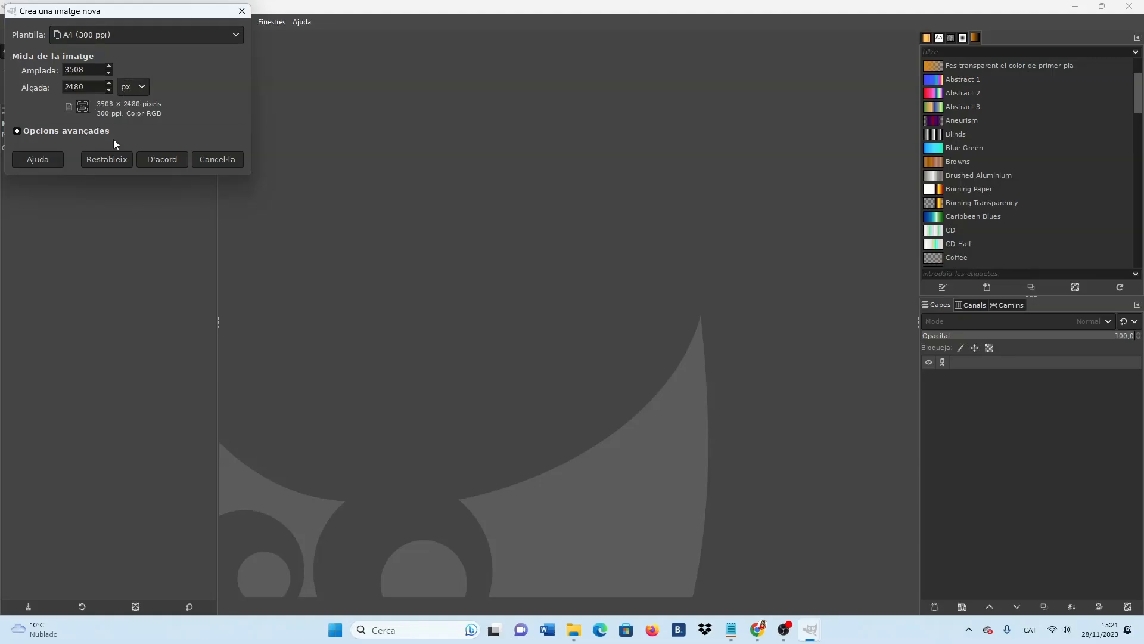
{"action": "left_click", "coordinate": [70, 108]}
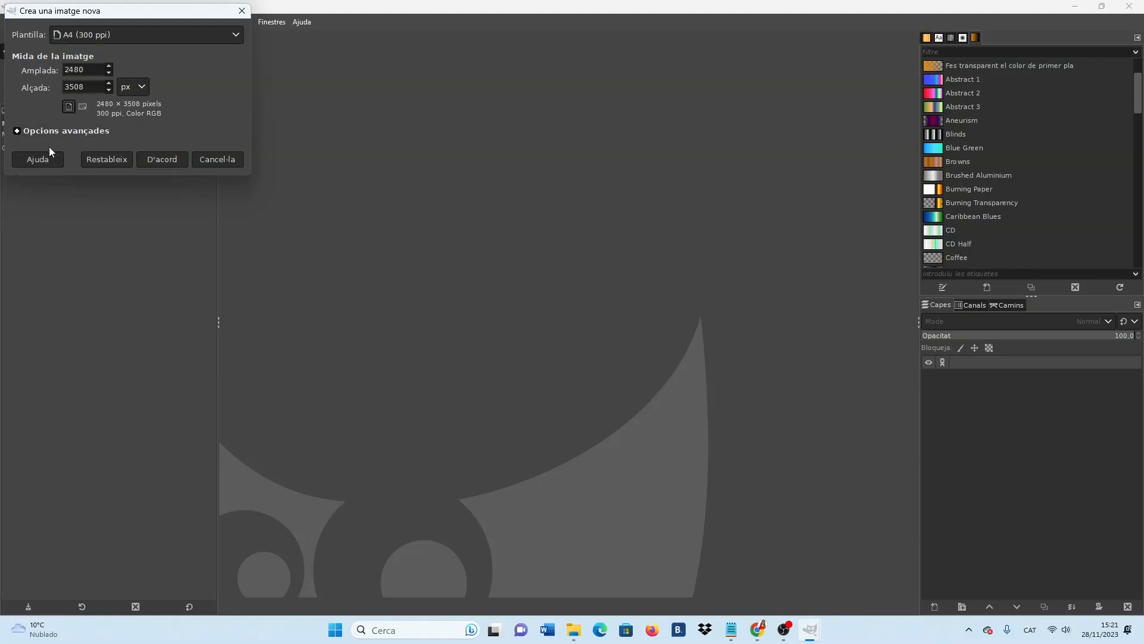
Step: Set the advanced fill option to the foreground colour (Color de primer pla) and create the image
{"action": "left_click", "coordinate": [17, 131]}
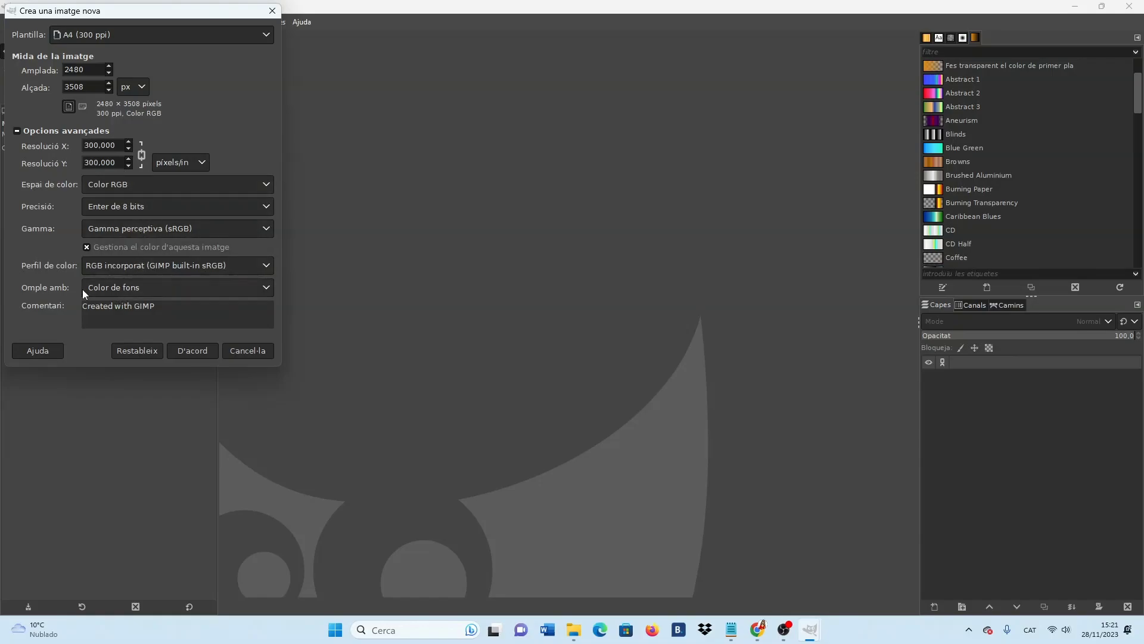
{"action": "left_click", "coordinate": [117, 292]}
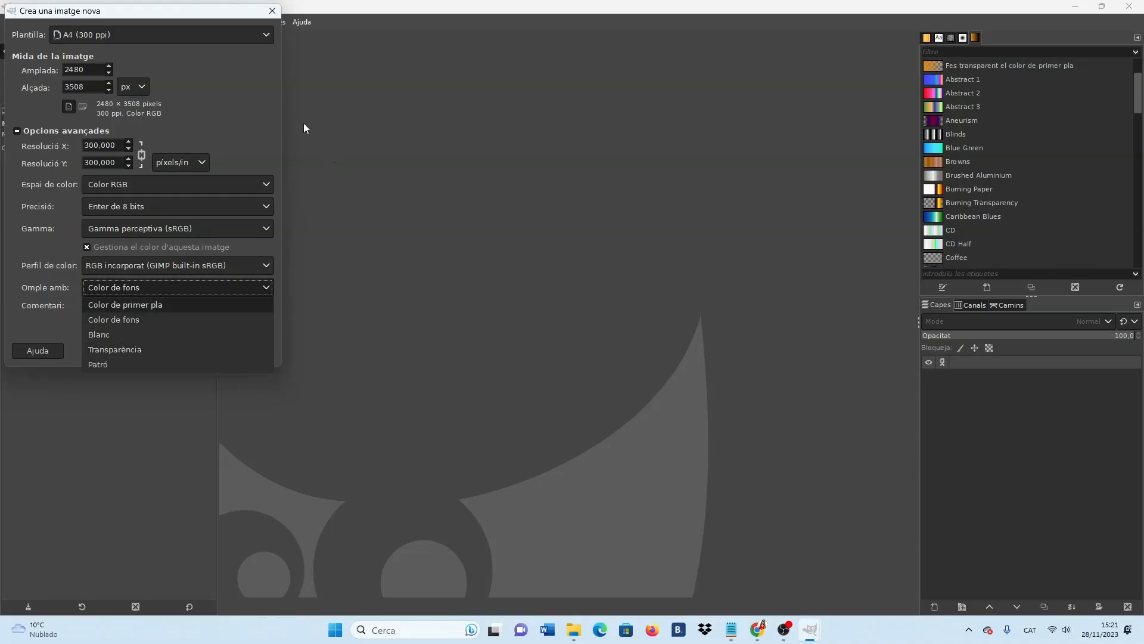
{"action": "left_click", "coordinate": [150, 285]}
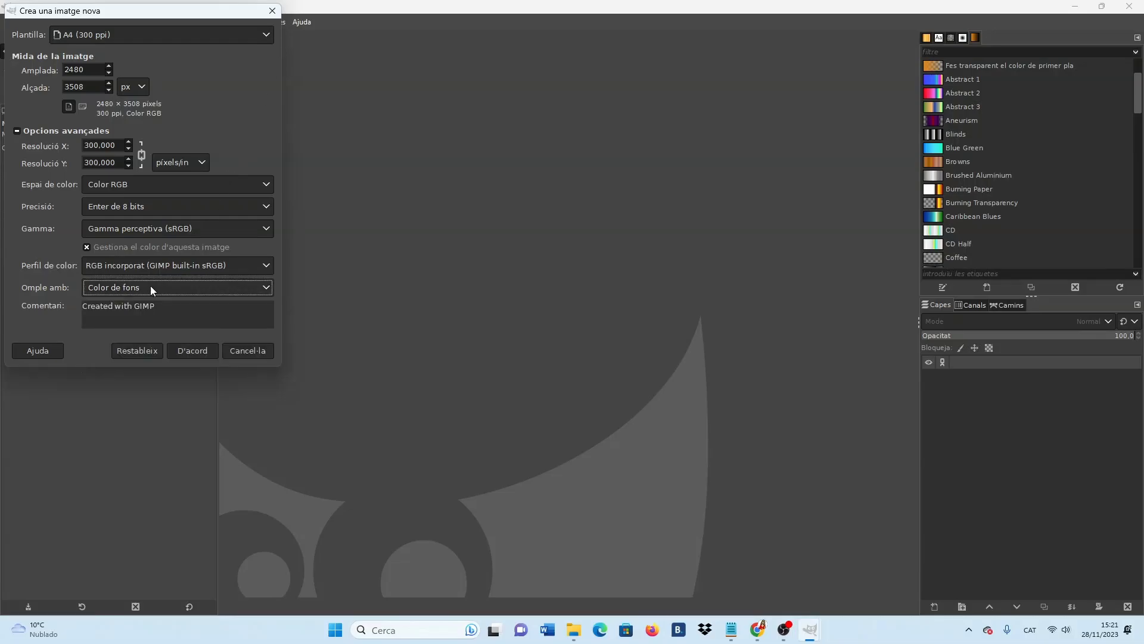
{"action": "left_click", "coordinate": [164, 288]}
{"action": "left_click", "coordinate": [172, 310]}
{"action": "left_click", "coordinate": [193, 355]}
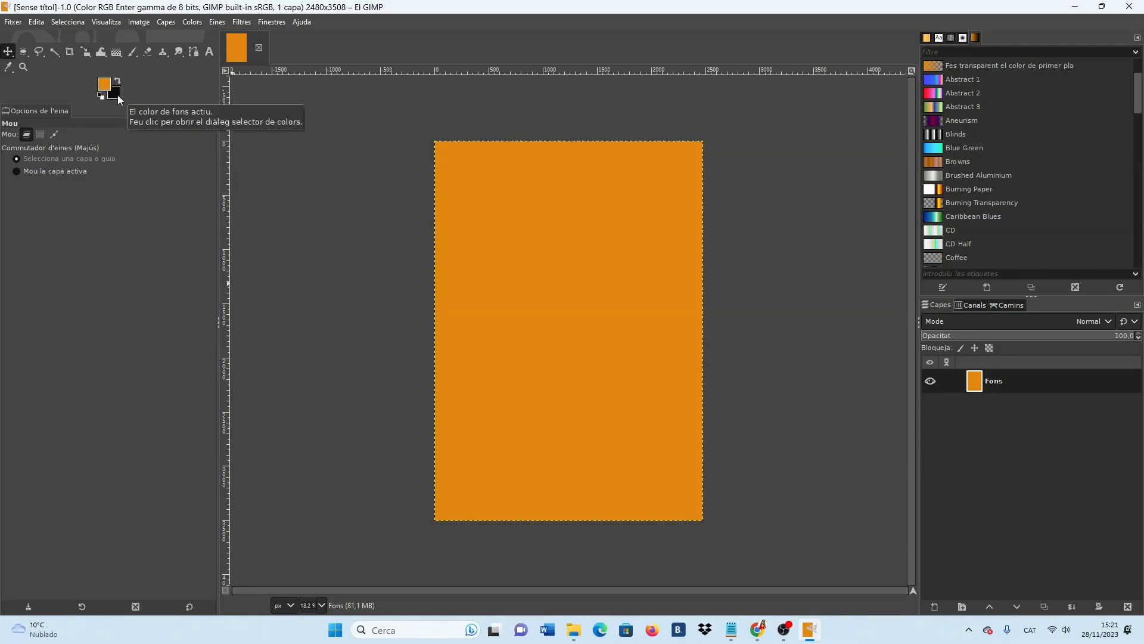
Step: Create a second new image of 2480 × 3508 px filled with transparency (Transparència)
{"action": "left_click", "coordinate": [13, 22]}
{"action": "left_click", "coordinate": [22, 40]}
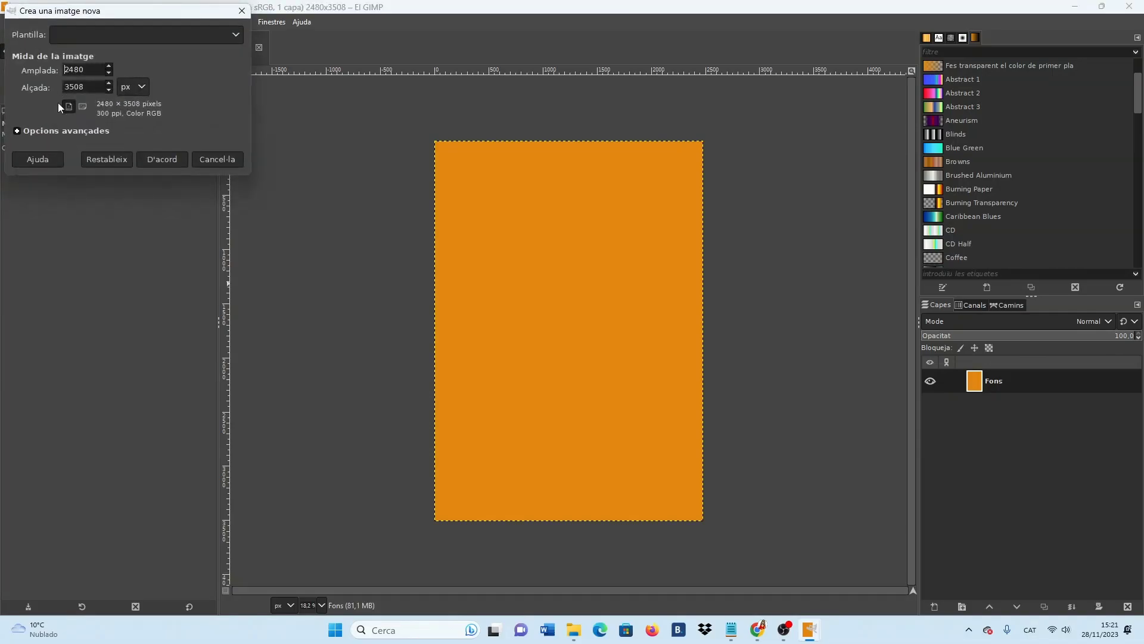
{"action": "left_click", "coordinate": [19, 132]}
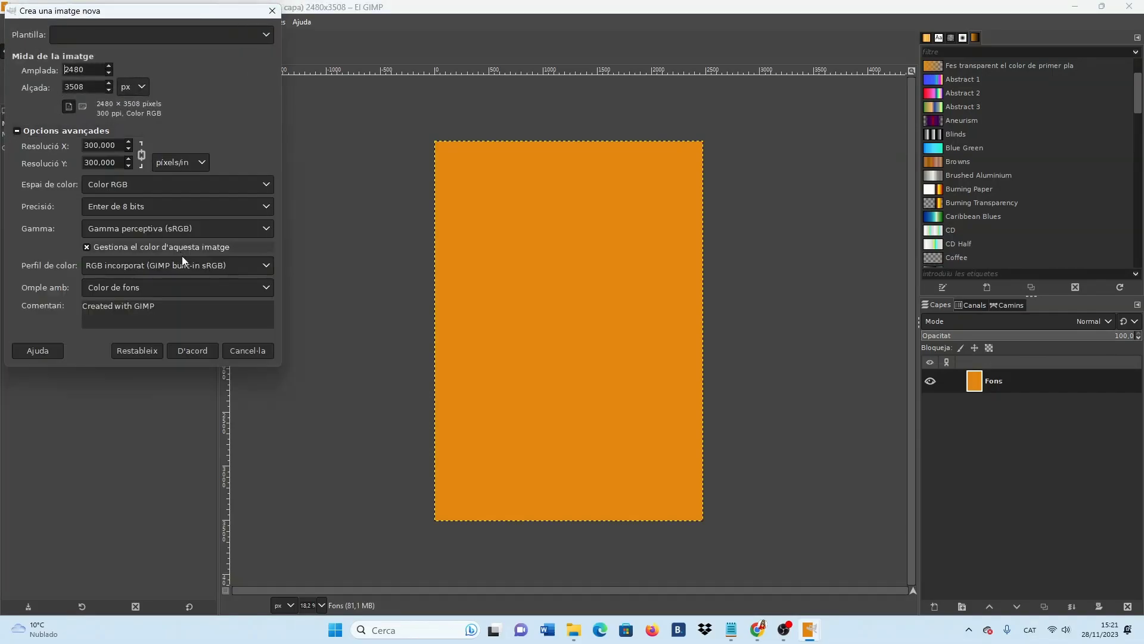
{"action": "left_click", "coordinate": [131, 287]}
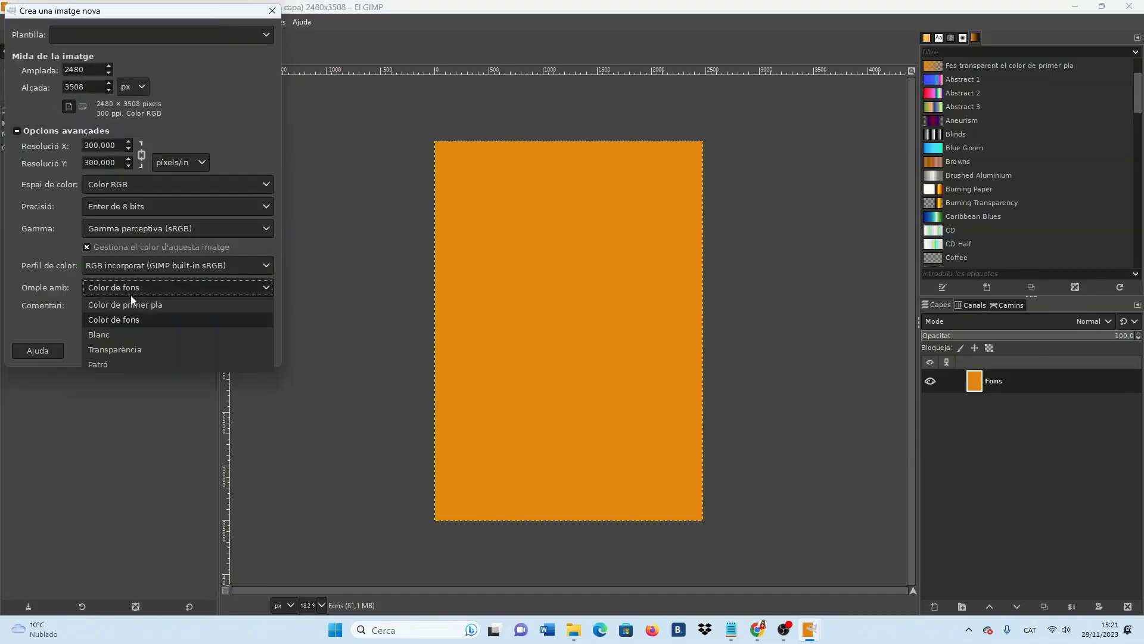
{"action": "left_click", "coordinate": [131, 349]}
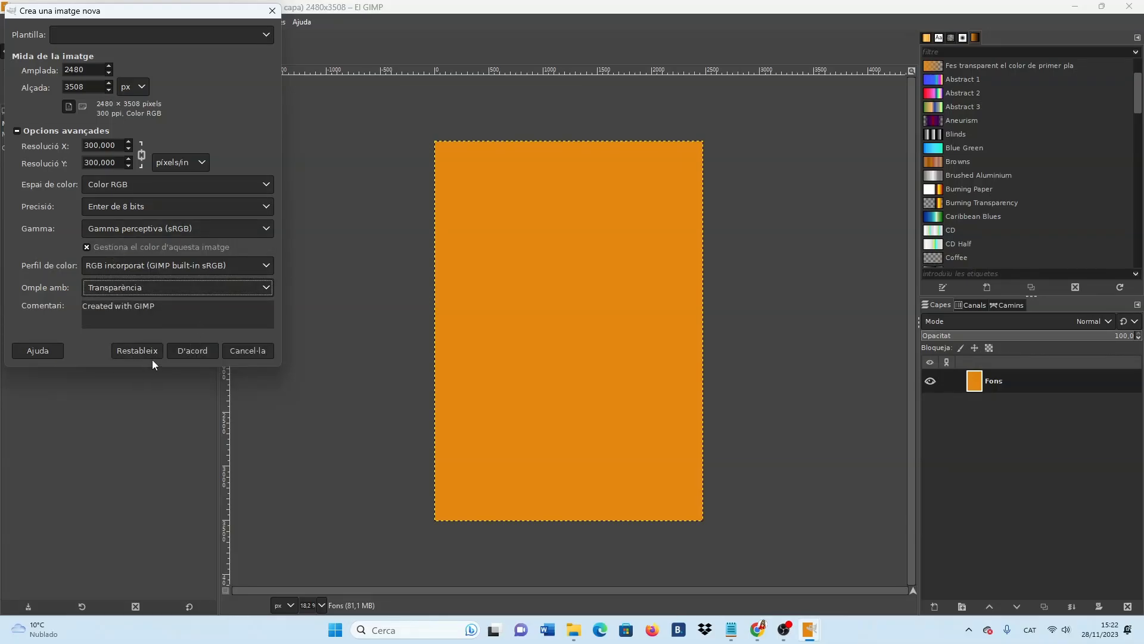
{"action": "left_click", "coordinate": [191, 348]}
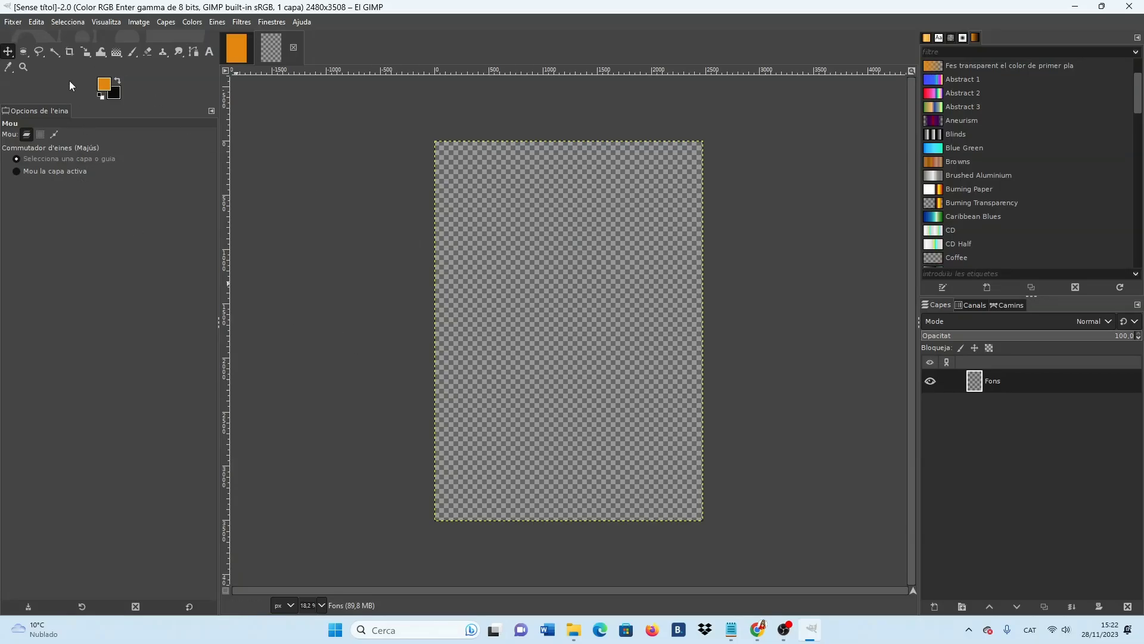
Step: Open persona.jpg from the recently used files as a separate image
{"action": "left_click", "coordinate": [12, 23]}
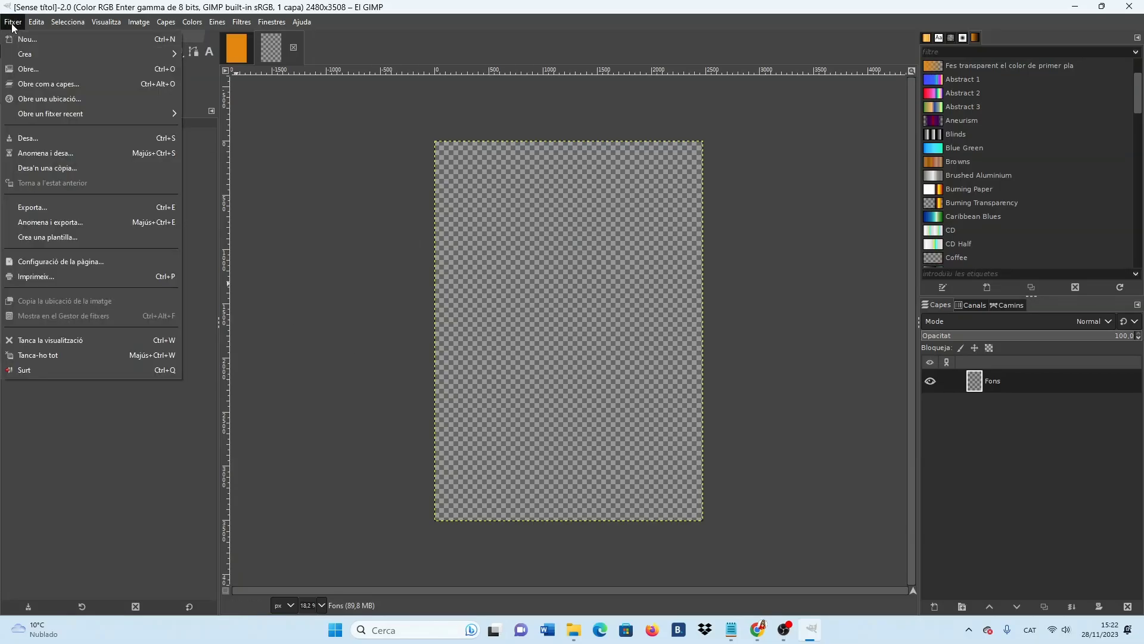
{"action": "left_click", "coordinate": [24, 69]}
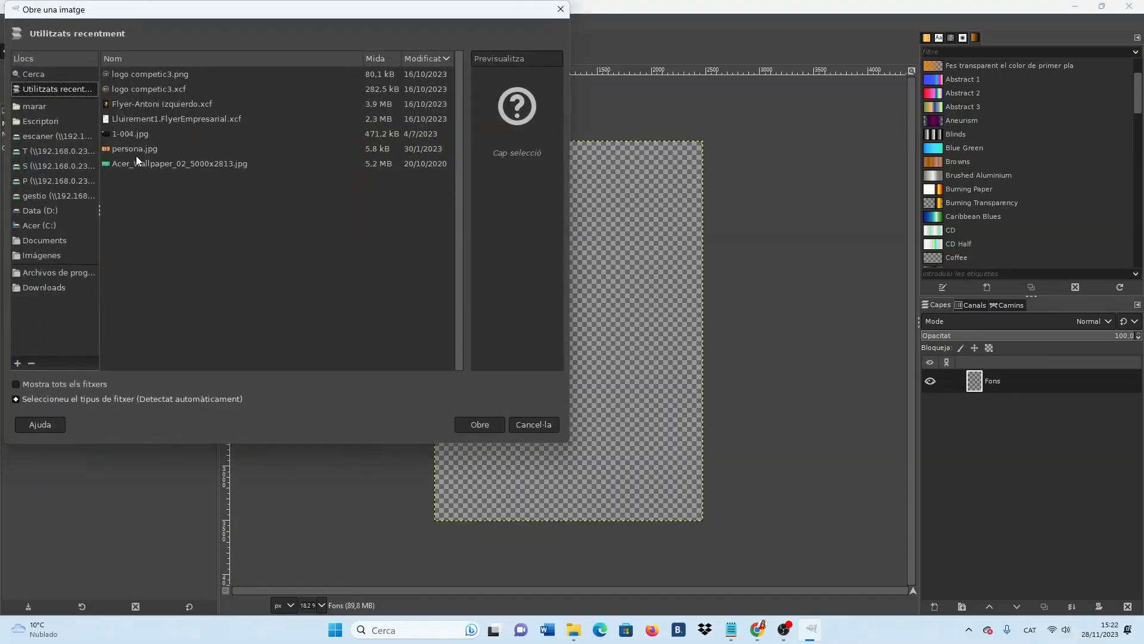
{"action": "left_click", "coordinate": [134, 148]}
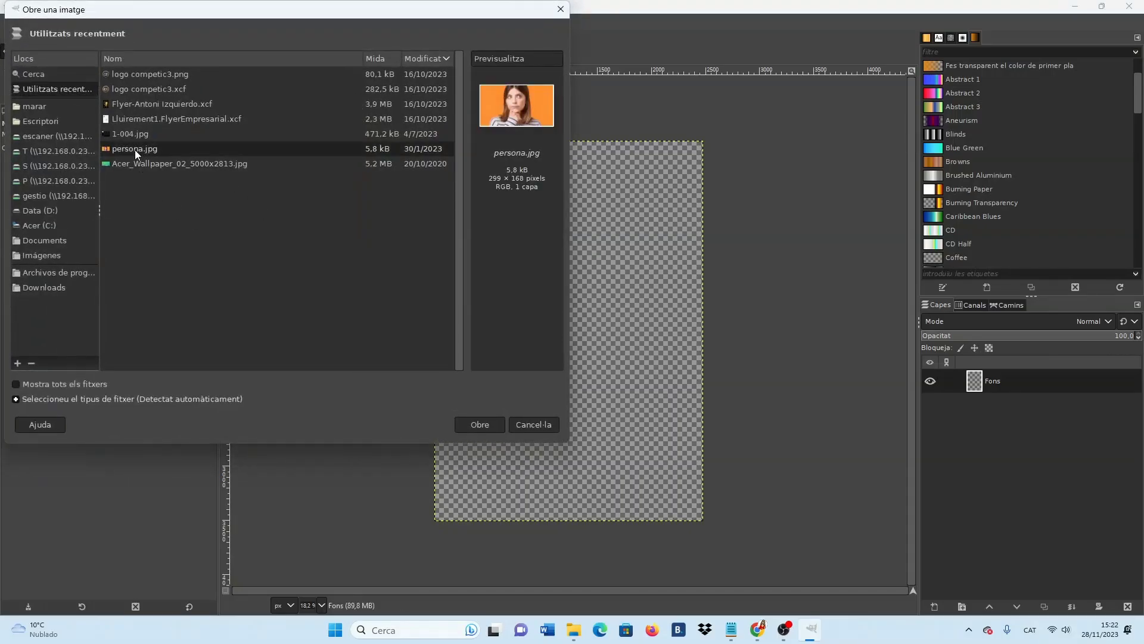
{"action": "left_click", "coordinate": [479, 425]}
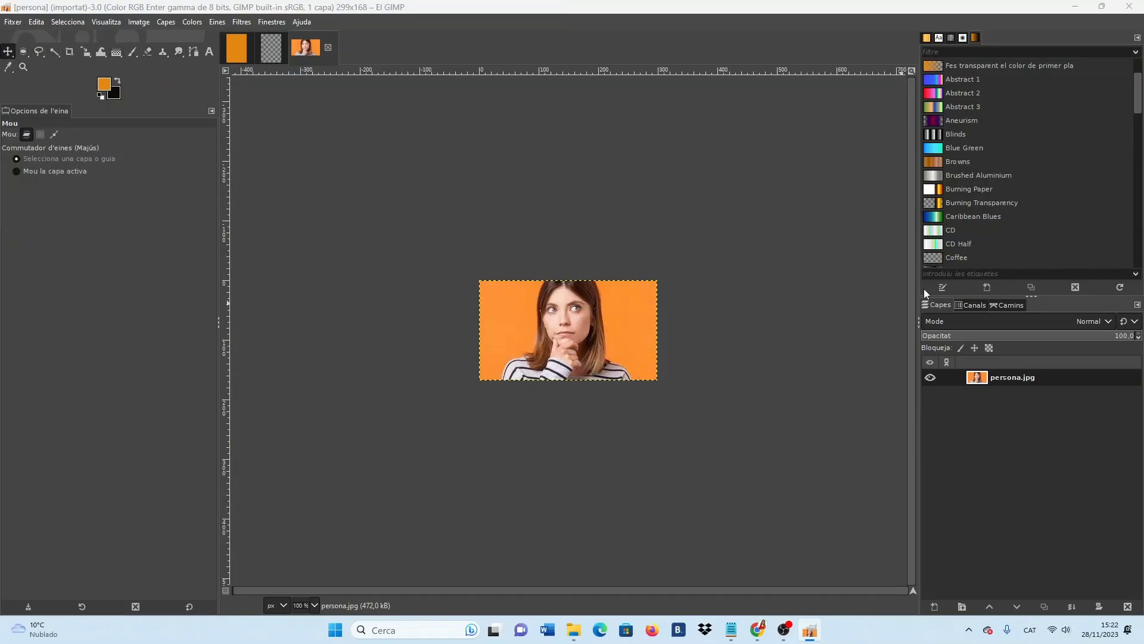
Step: Enlarge the persona.jpg photo to 200 % and compare it with the open transparent image, returning to the photo
{"action": "left_click", "coordinate": [23, 67]}
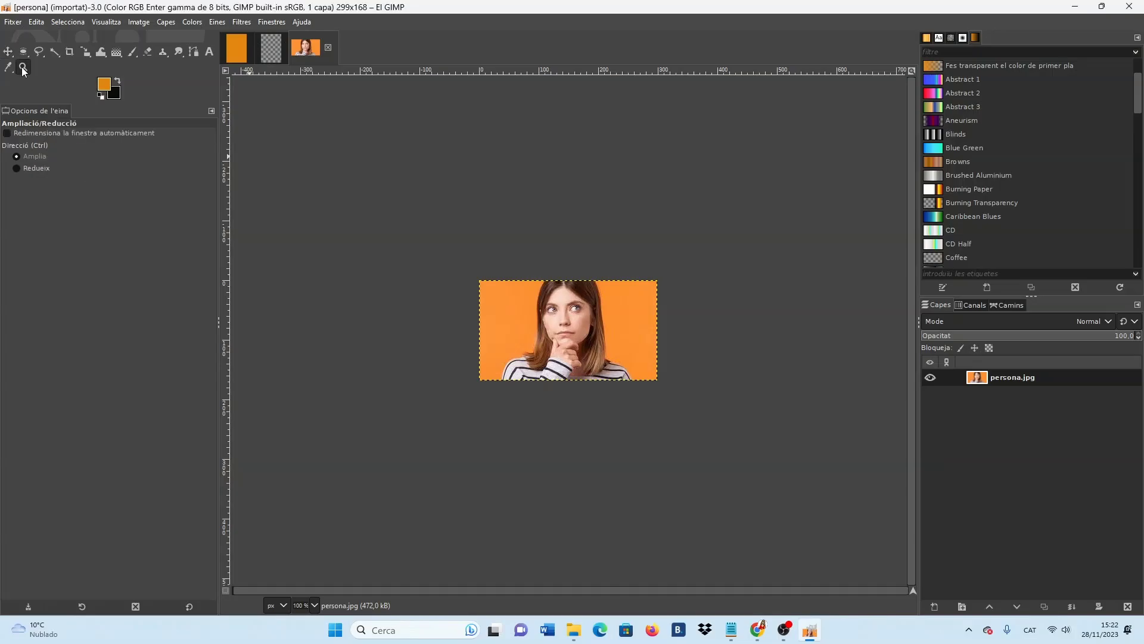
{"action": "left_click", "coordinate": [587, 251]}
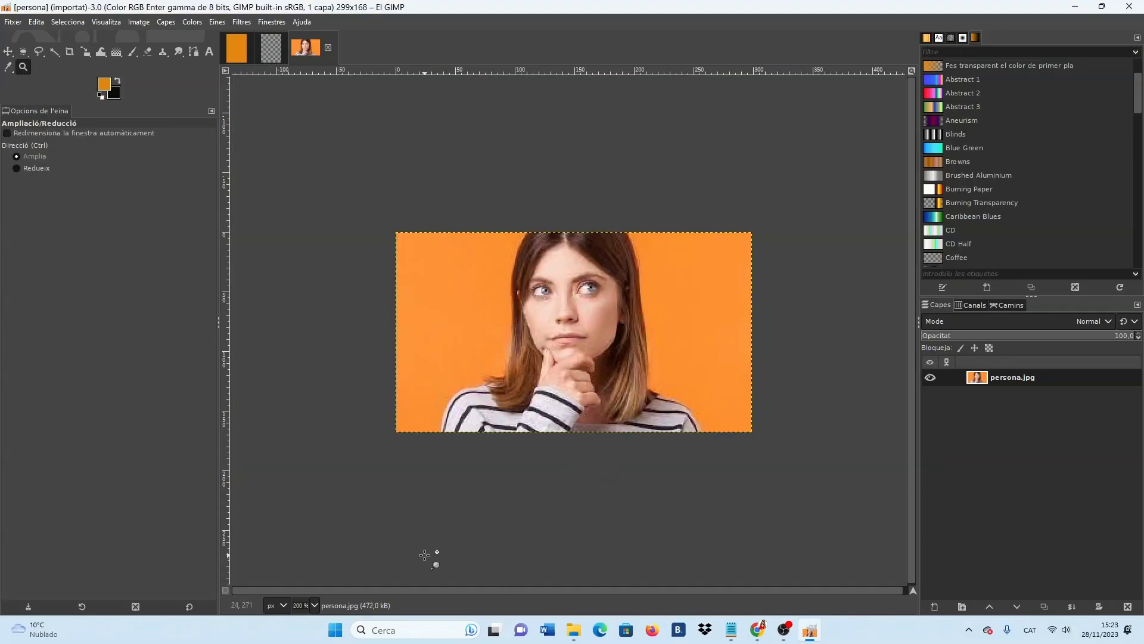
{"action": "left_click", "coordinate": [274, 50]}
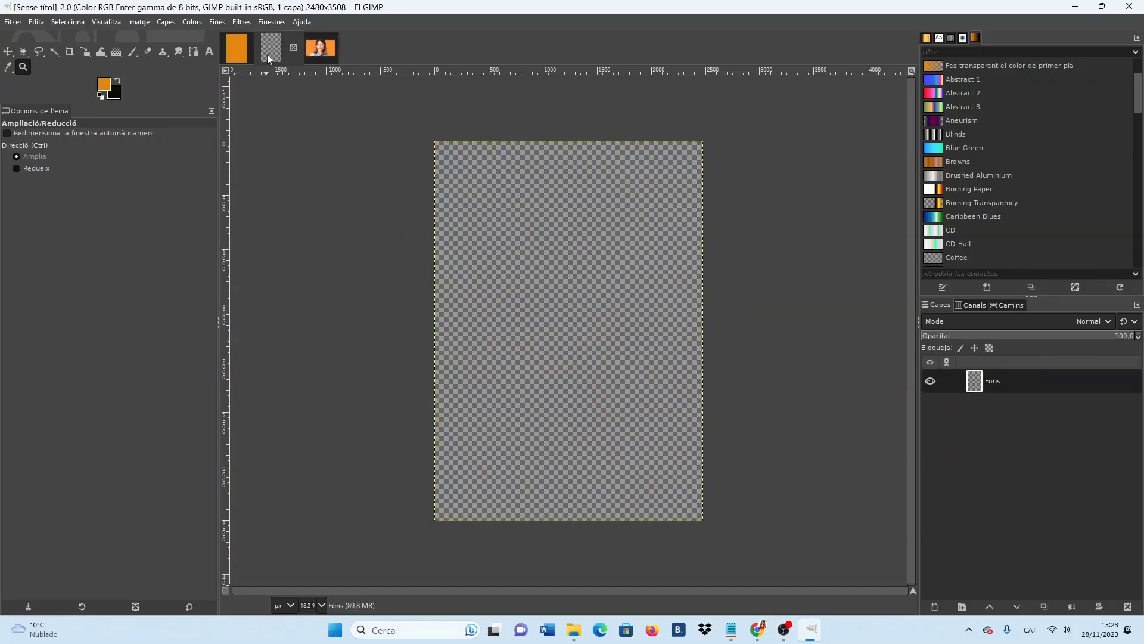
{"action": "left_click", "coordinate": [321, 54]}
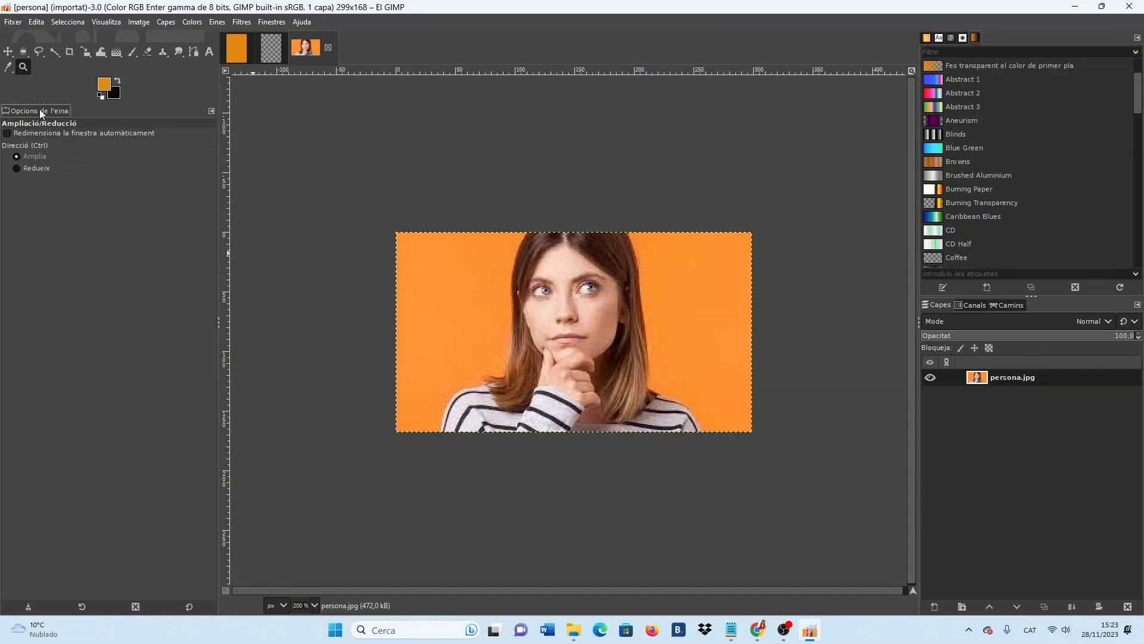
Step: Detach the tool options dialog (Opcions de l'eina) from below the toolbox and close it
{"action": "left_click_drag", "start_coordinate": [39, 109], "coordinate": [159, 260]}
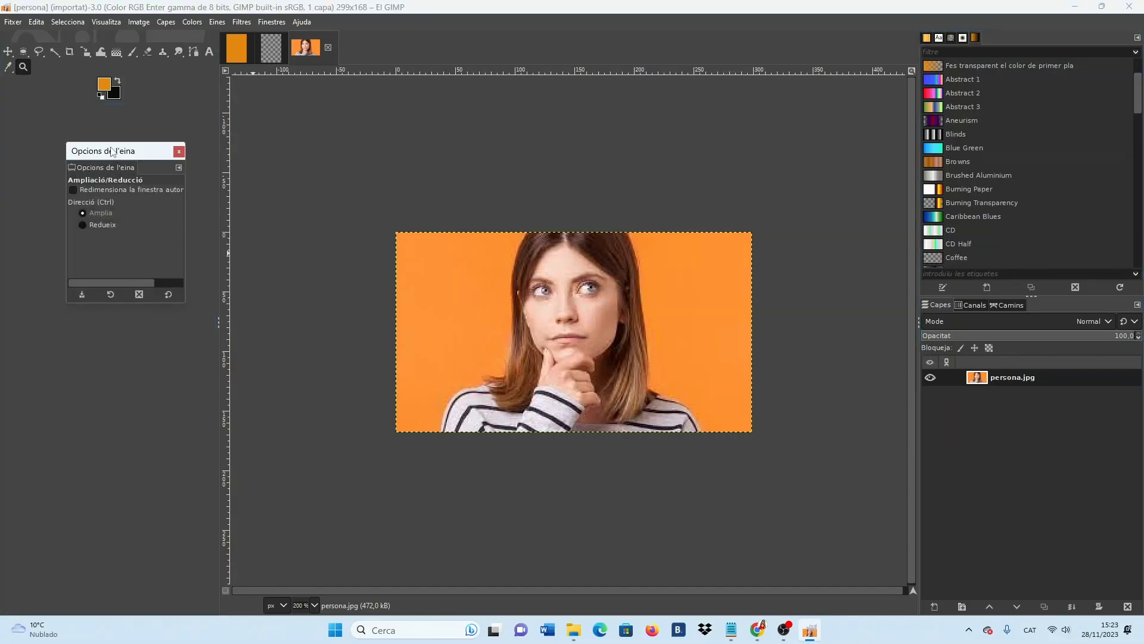
{"action": "left_click_drag", "start_coordinate": [117, 154], "coordinate": [285, 157]}
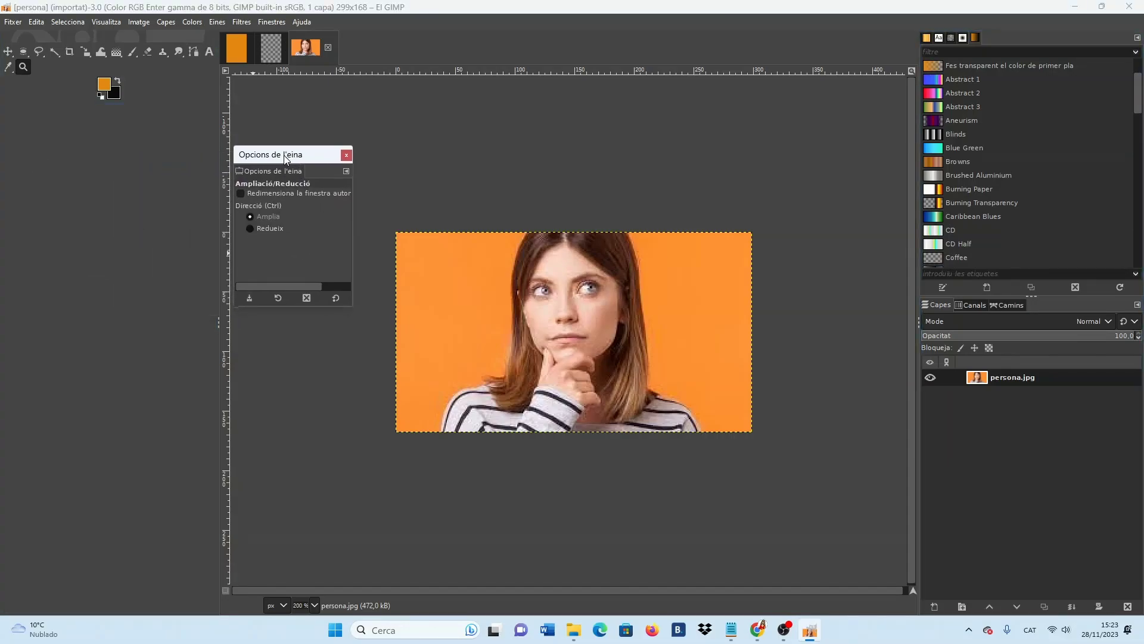
{"action": "left_click", "coordinate": [347, 155]}
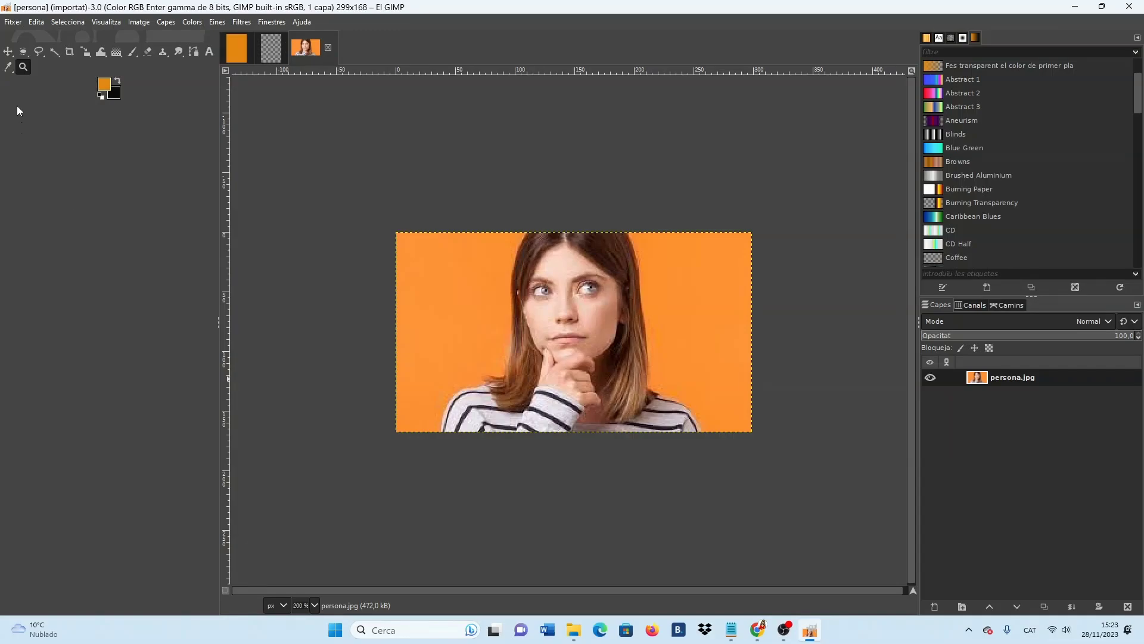
Step: Activate the Paintbrush, reopen the tool options dialog (Opcions de l'eina) and dock it back below the toolbox
{"action": "left_click", "coordinate": [132, 54]}
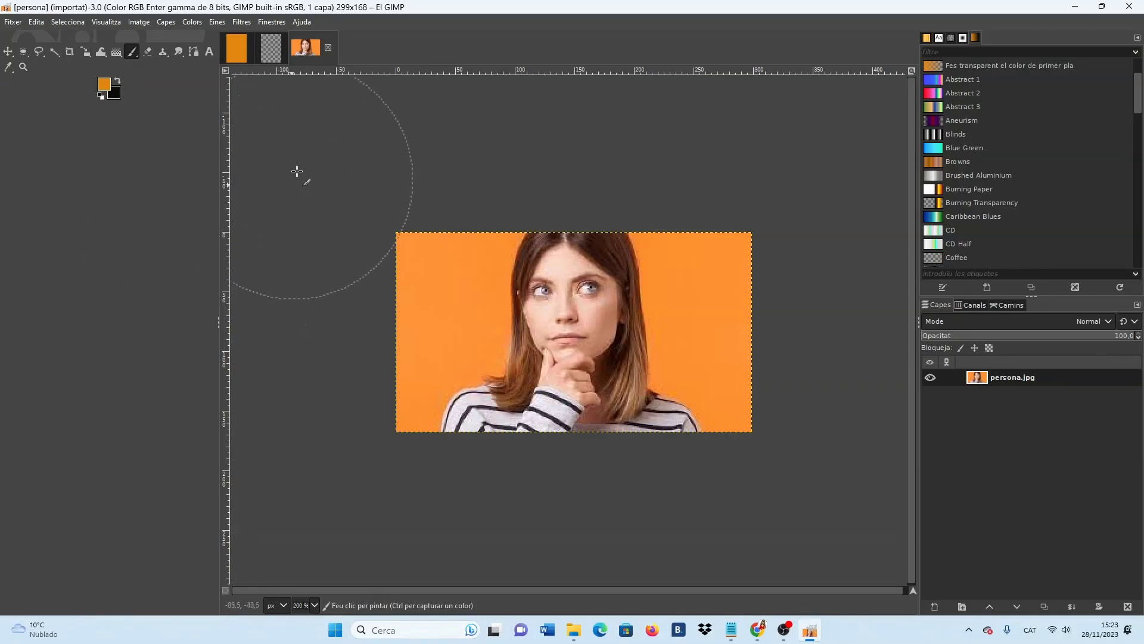
{"action": "left_click", "coordinate": [270, 22]}
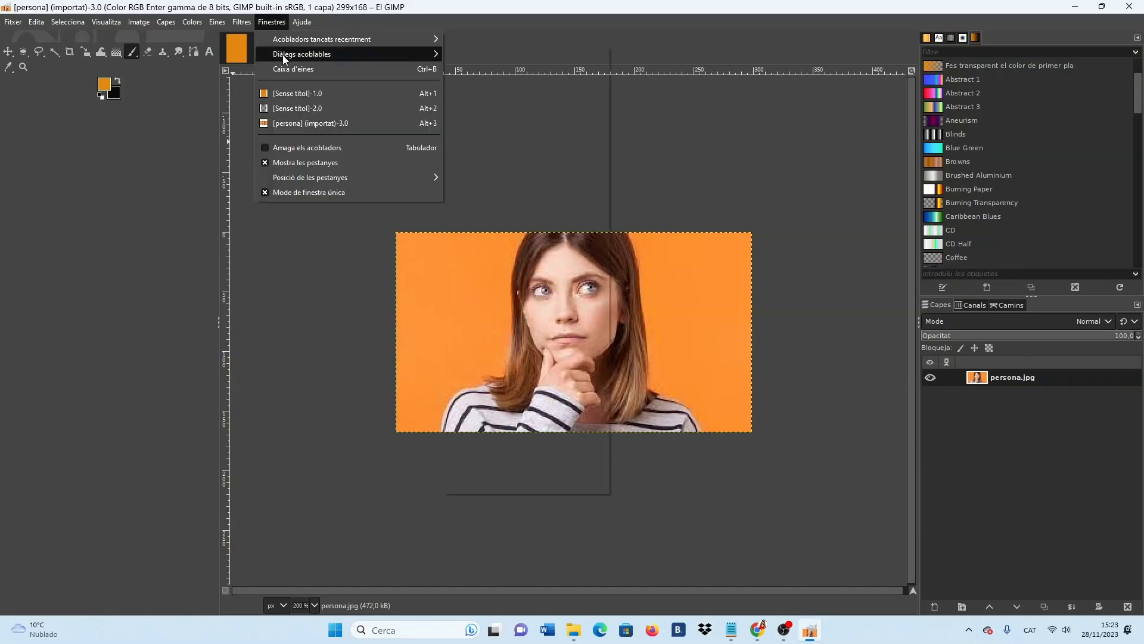
{"action": "mouse_move", "coordinate": [284, 57]}
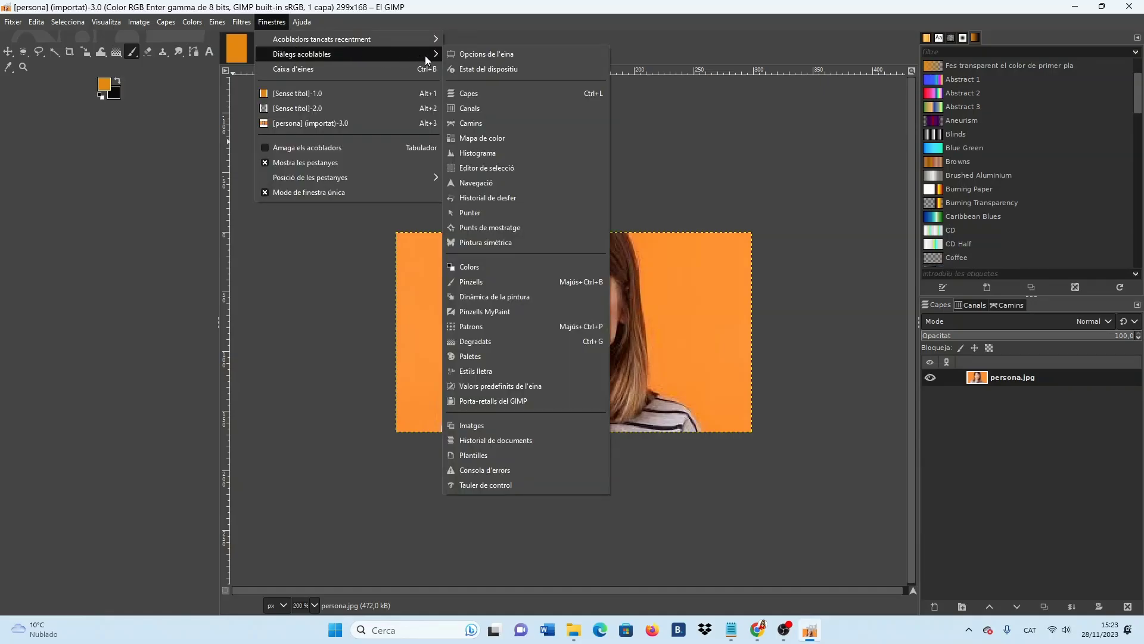
{"action": "left_click", "coordinate": [460, 57]}
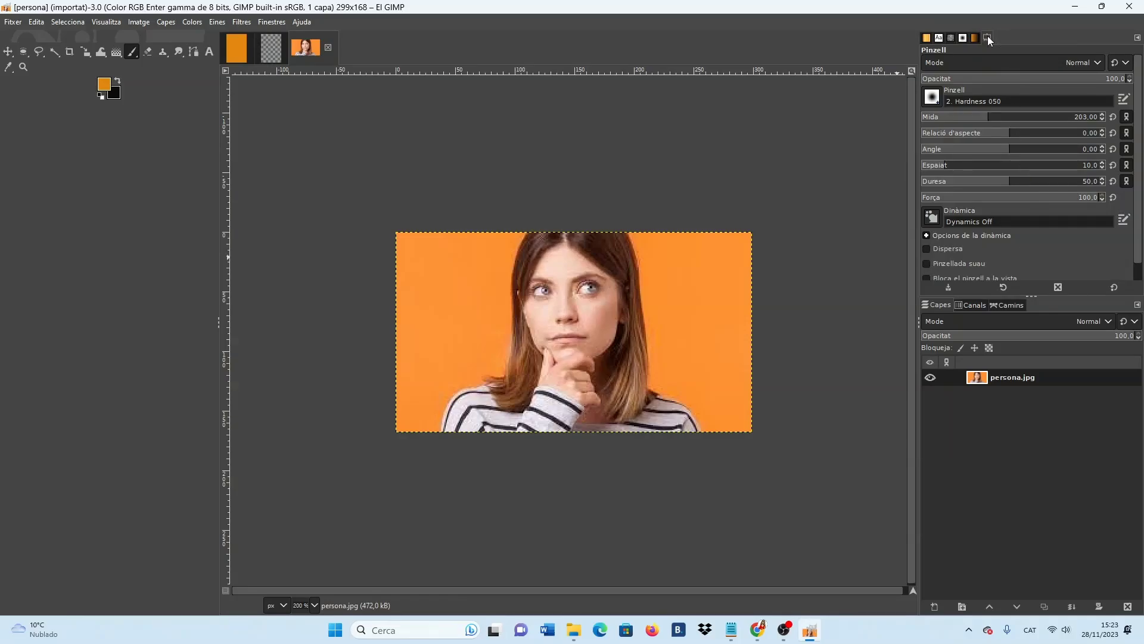
{"action": "left_click_drag", "start_coordinate": [988, 38], "coordinate": [37, 159]}
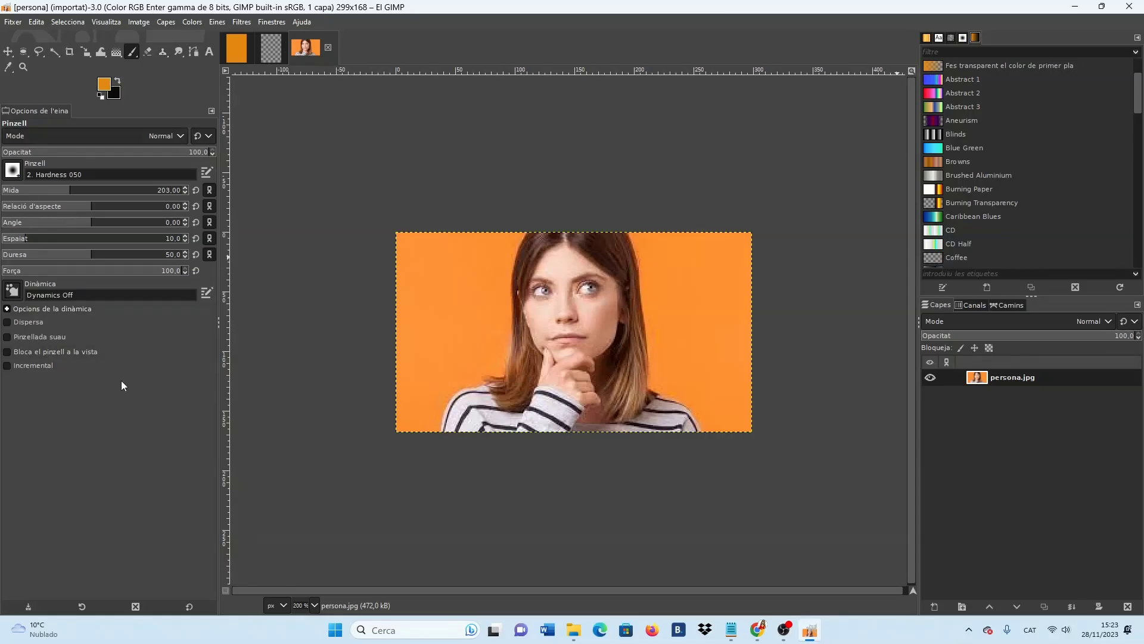
Step: View the tool options of the Free Select and Fuzzy Select (Selecció de regió contigua) tools
{"action": "left_click", "coordinate": [40, 53]}
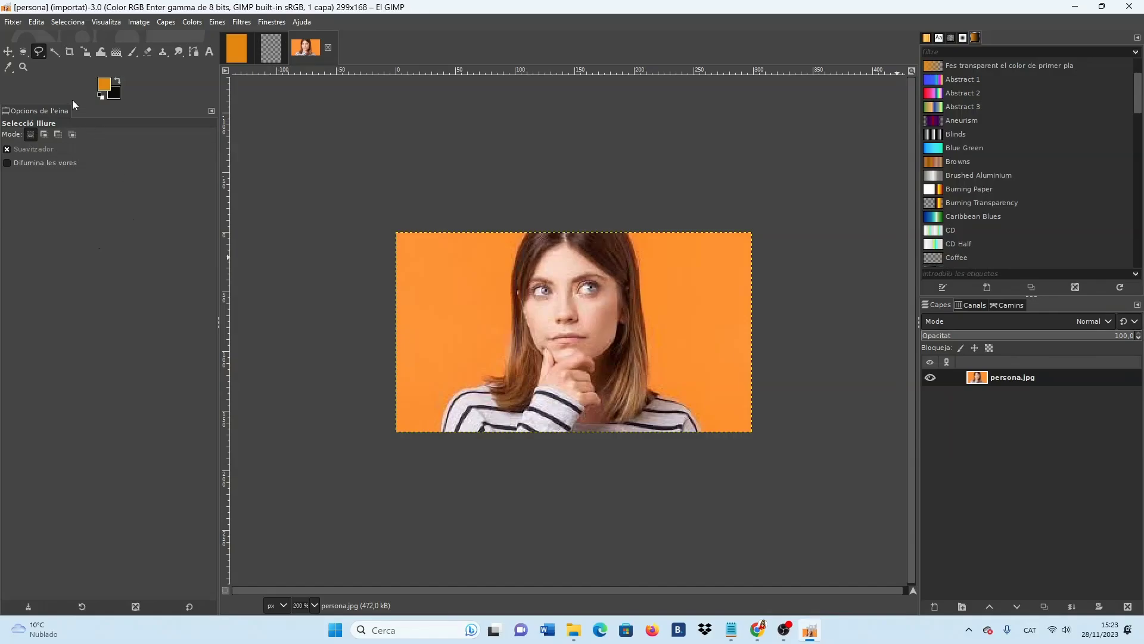
{"action": "left_click", "coordinate": [53, 52]}
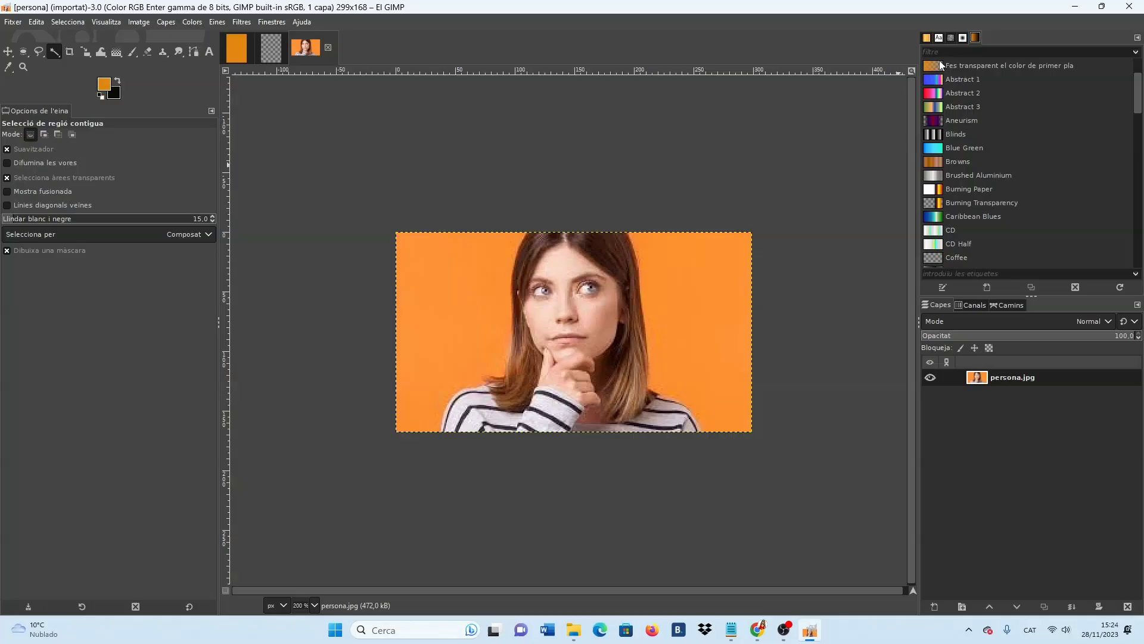
Step: Detach and close the Patrons, Lletres tipogràfiques, Historial de documents, Pinzells and Degradats dialogs
{"action": "left_click_drag", "start_coordinate": [927, 41], "coordinate": [658, 12]}
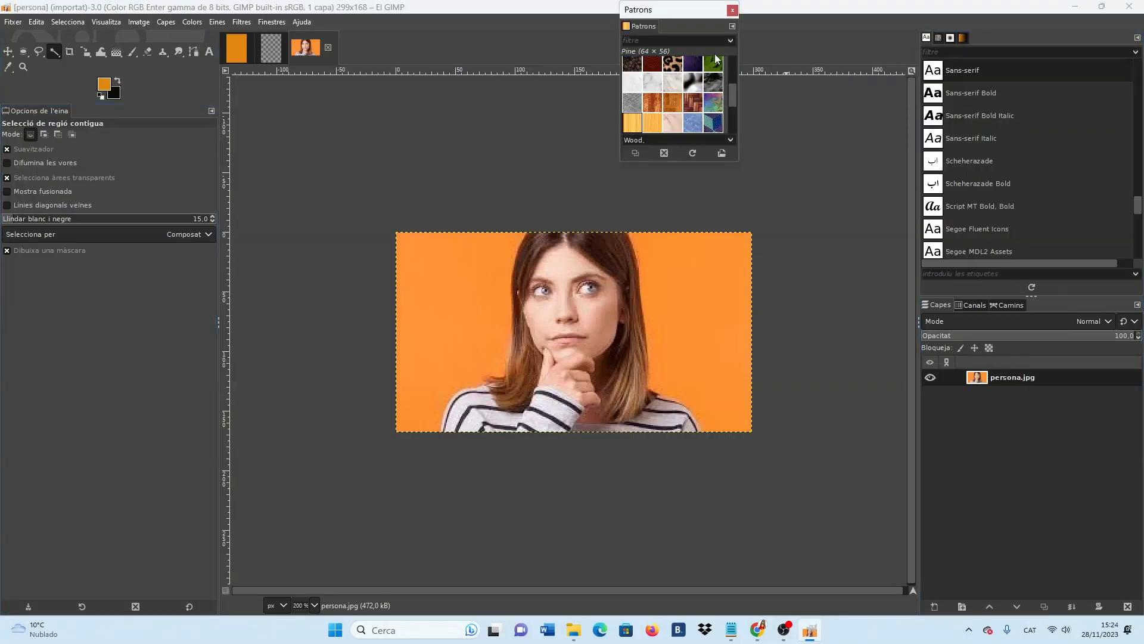
{"action": "left_click", "coordinate": [732, 11]}
{"action": "left_click_drag", "start_coordinate": [920, 42], "coordinate": [643, 10]}
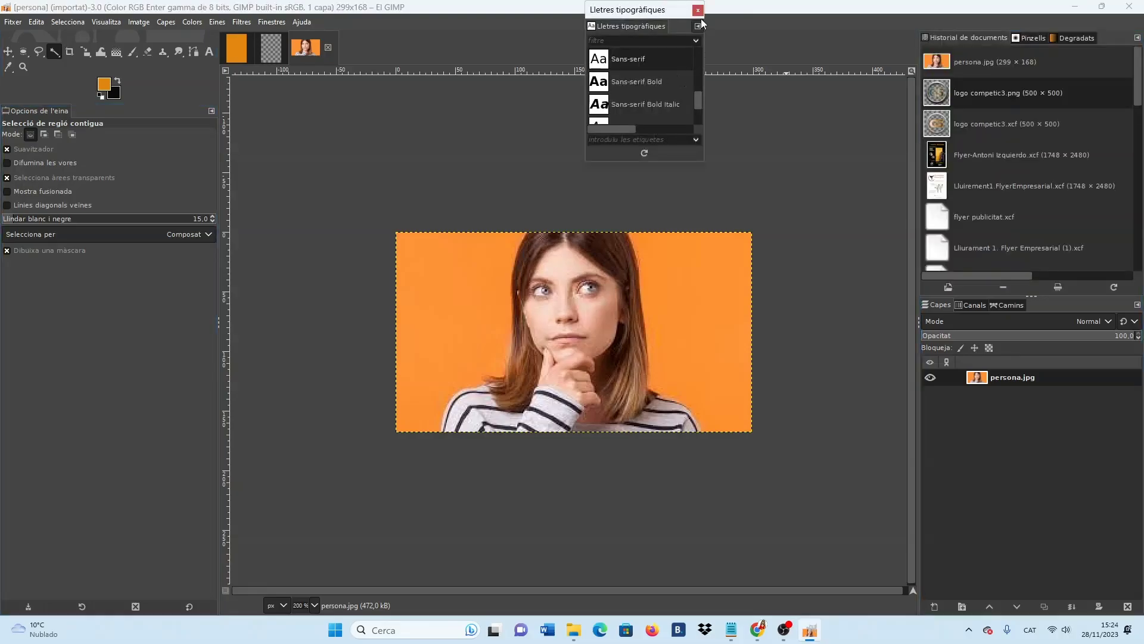
{"action": "left_click", "coordinate": [699, 10]}
{"action": "mouse_move", "coordinate": [932, 33]}
{"action": "left_mouse_down"}
{"action": "mouse_move", "coordinate": [766, 71]}
{"action": "mouse_move", "coordinate": [656, 8]}
{"action": "left_mouse_up"}
{"action": "left_click", "coordinate": [719, 10]}
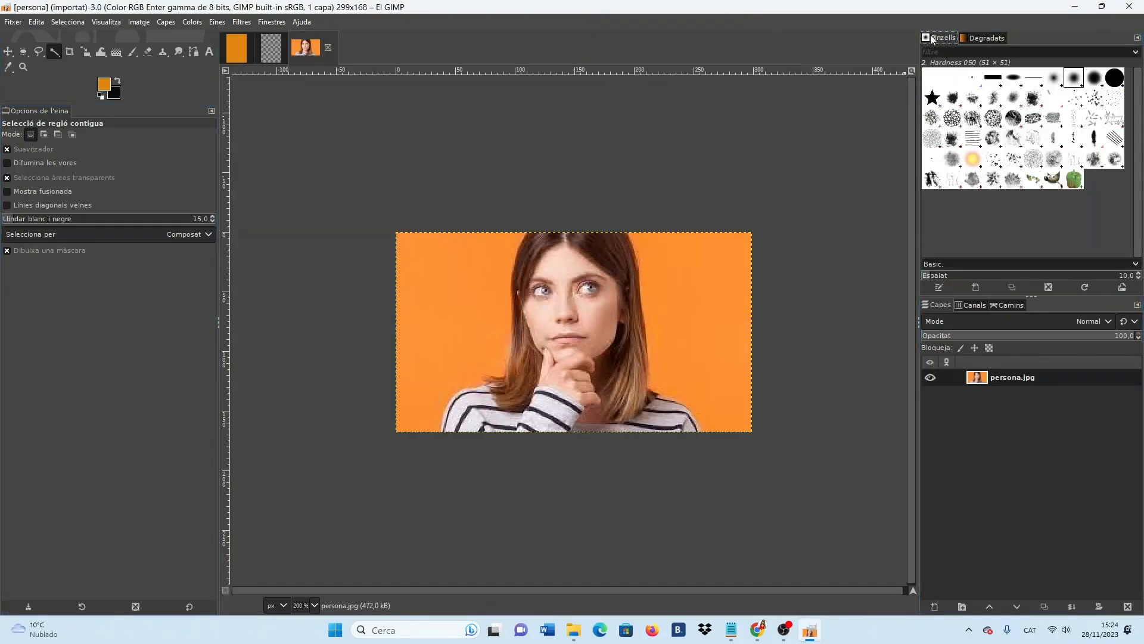
{"action": "left_click_drag", "start_coordinate": [939, 38], "coordinate": [816, 113]}
{"action": "left_click", "coordinate": [866, 46]}
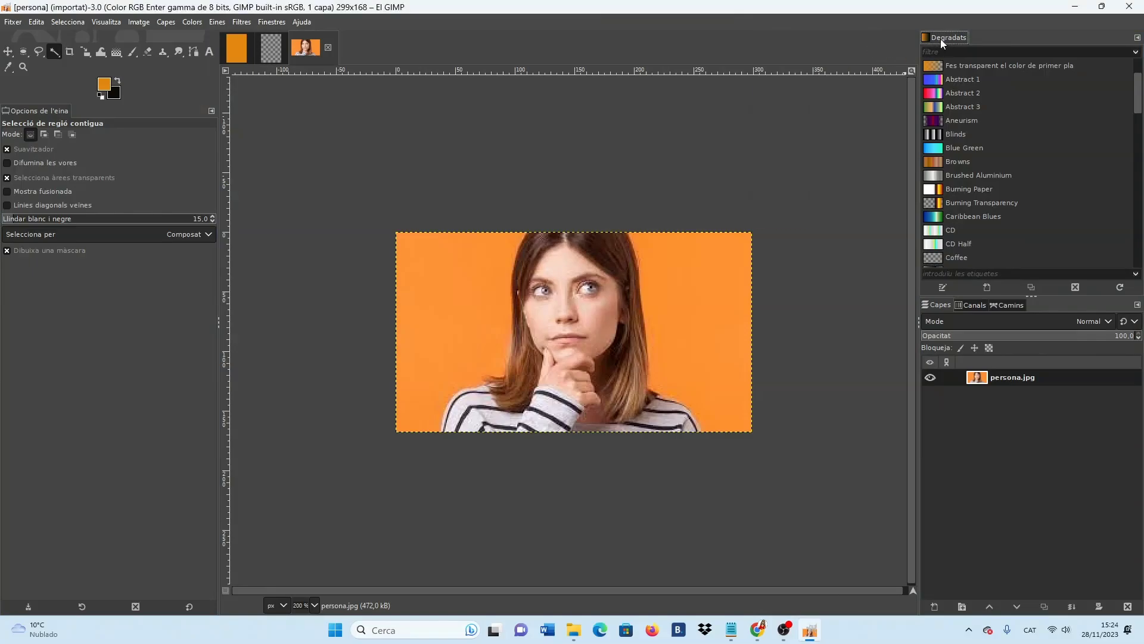
{"action": "left_click_drag", "start_coordinate": [940, 38], "coordinate": [787, 72]}
{"action": "left_click", "coordinate": [841, 13]}
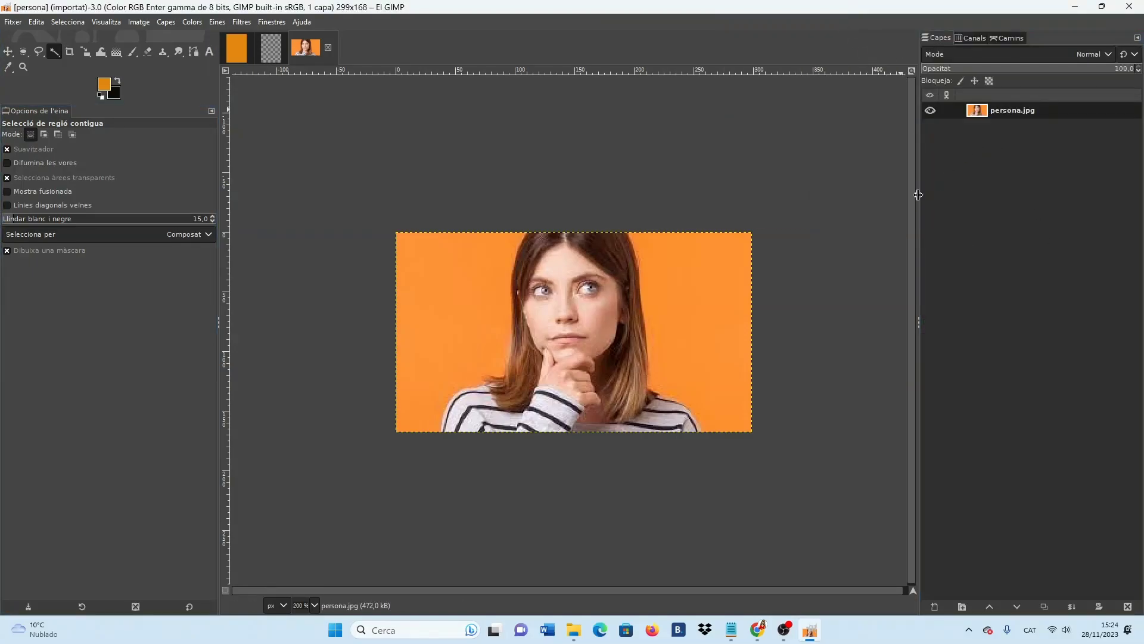
Step: Detach and close the Canals and Camins dialogs, leaving only Capes docked
{"action": "left_click", "coordinate": [978, 38]}
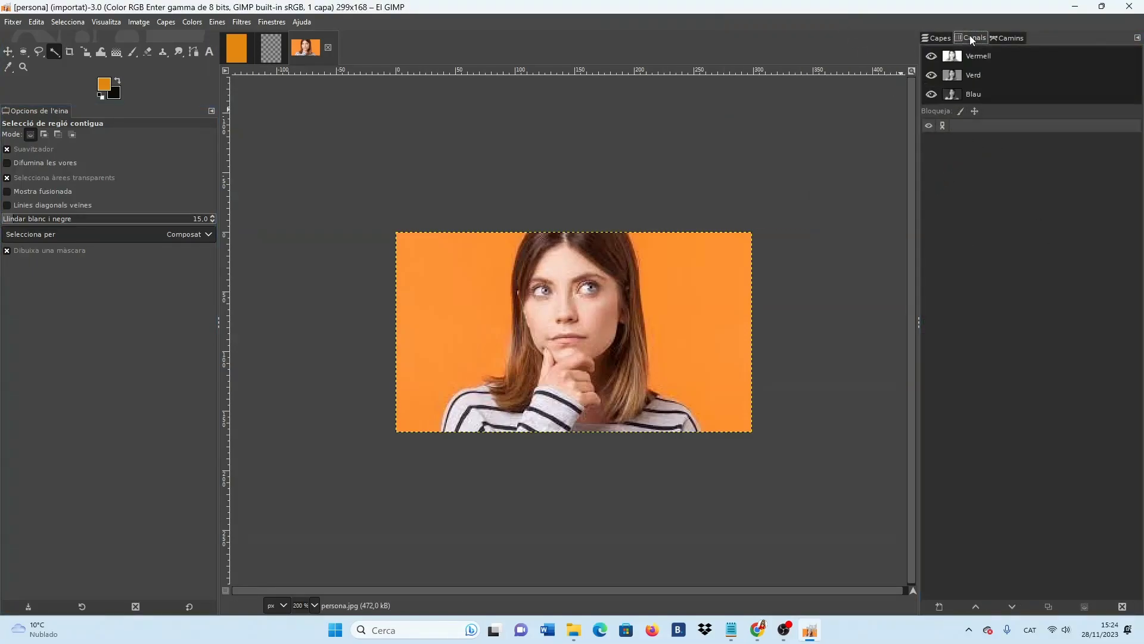
{"action": "left_click_drag", "start_coordinate": [971, 32], "coordinate": [732, 156]}
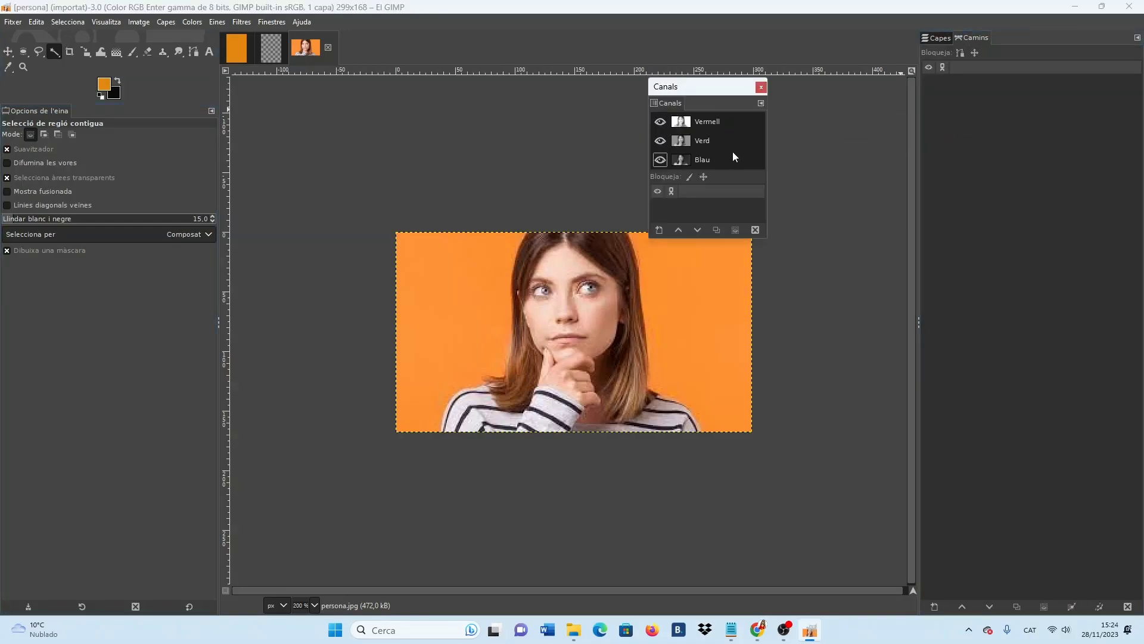
{"action": "left_click", "coordinate": [761, 86]}
{"action": "left_click_drag", "start_coordinate": [975, 37], "coordinate": [778, 139]}
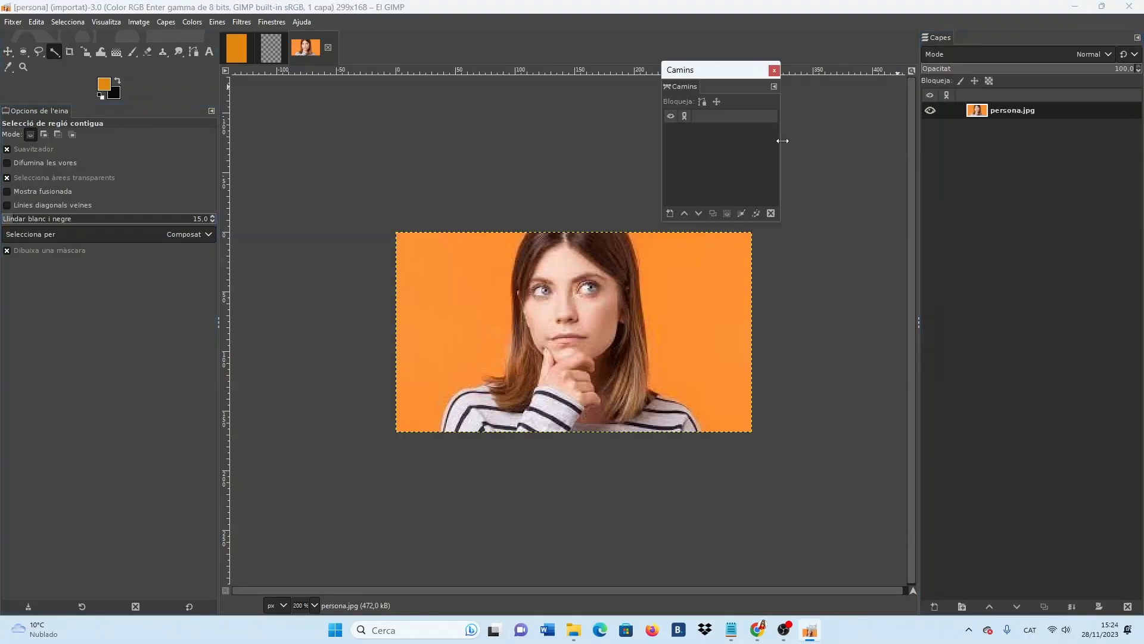
{"action": "left_click", "coordinate": [776, 70]}
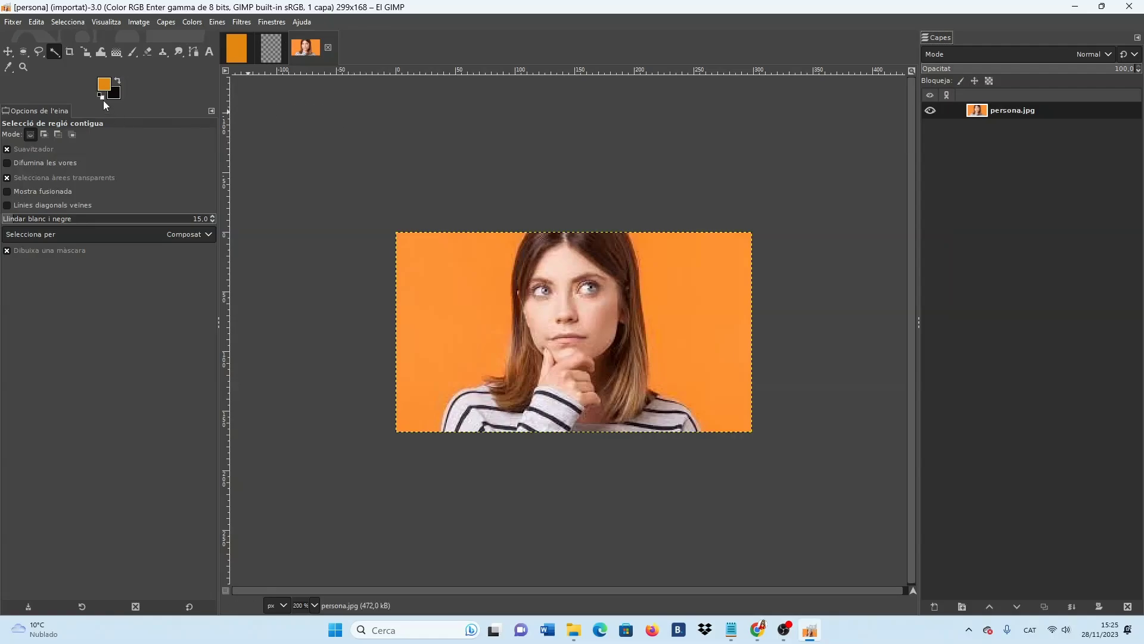
Step: Activate the Move tool (Mou) and shift the persona.jpg layer to the right, then partway back to the left
{"action": "right_click", "coordinate": [10, 57]}
{"action": "left_click", "coordinate": [595, 296]}
{"action": "key", "text": "m"}
{"action": "left_click_drag", "start_coordinate": [596, 296], "coordinate": [652, 294]}
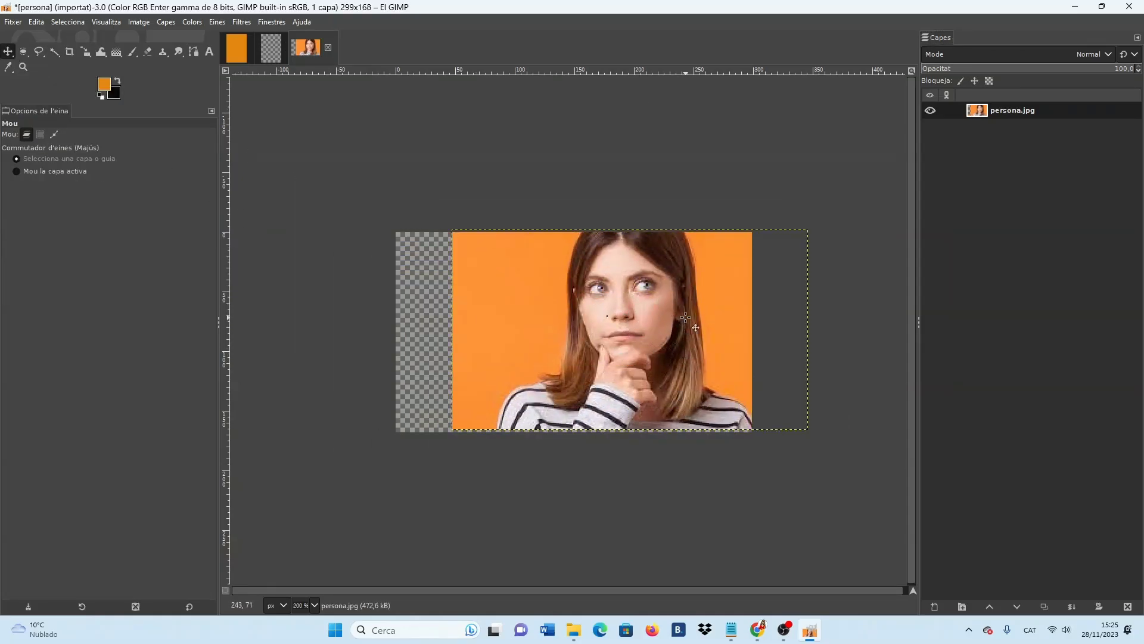
{"action": "left_click_drag", "start_coordinate": [548, 306], "coordinate": [503, 312]}
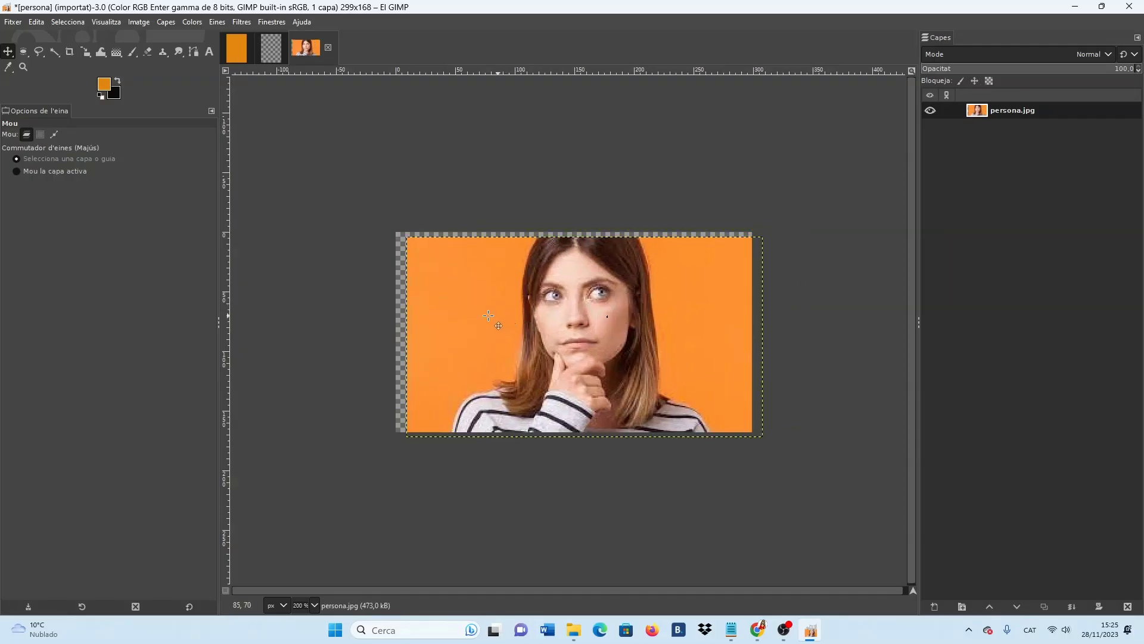
Step: Undo both moves of the persona.jpg layer
{"action": "left_click", "coordinate": [34, 23]}
{"action": "left_click", "coordinate": [37, 39]}
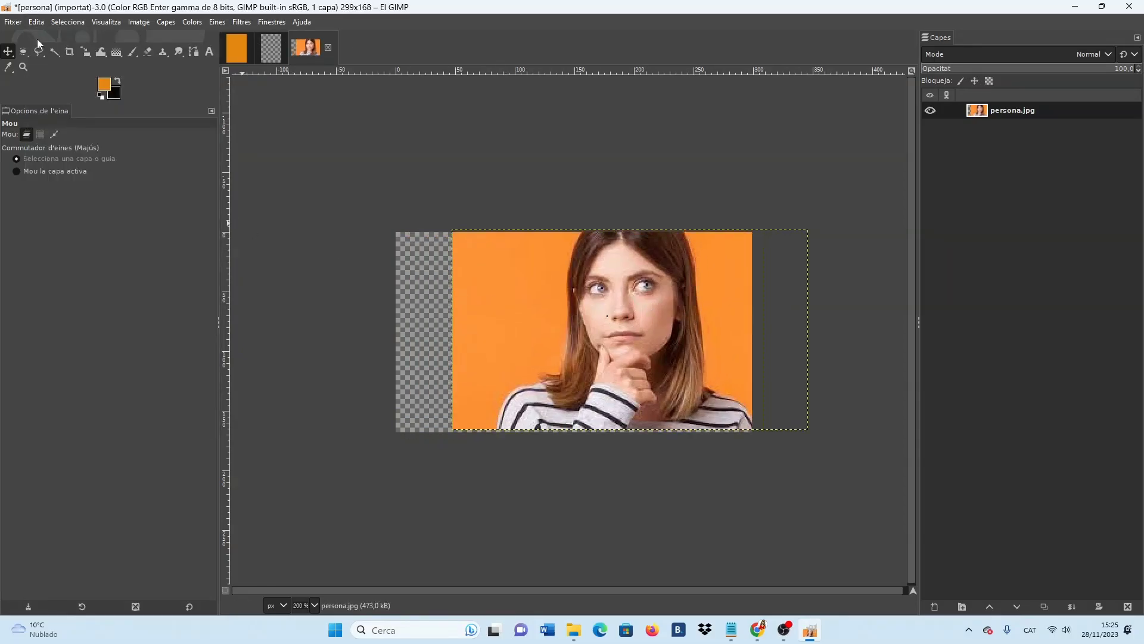
{"action": "left_click", "coordinate": [42, 22]}
{"action": "left_click", "coordinate": [44, 38]}
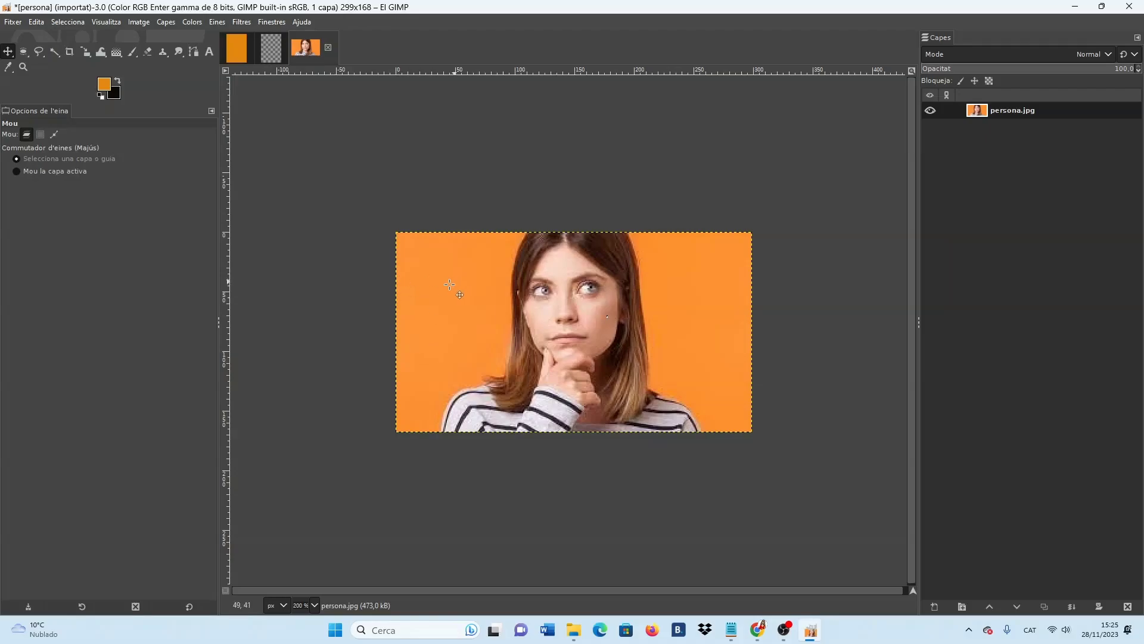
Step: View the tool options of the Alignment tool (Alineació) and return to the Move tool
{"action": "left_click", "coordinate": [13, 57]}
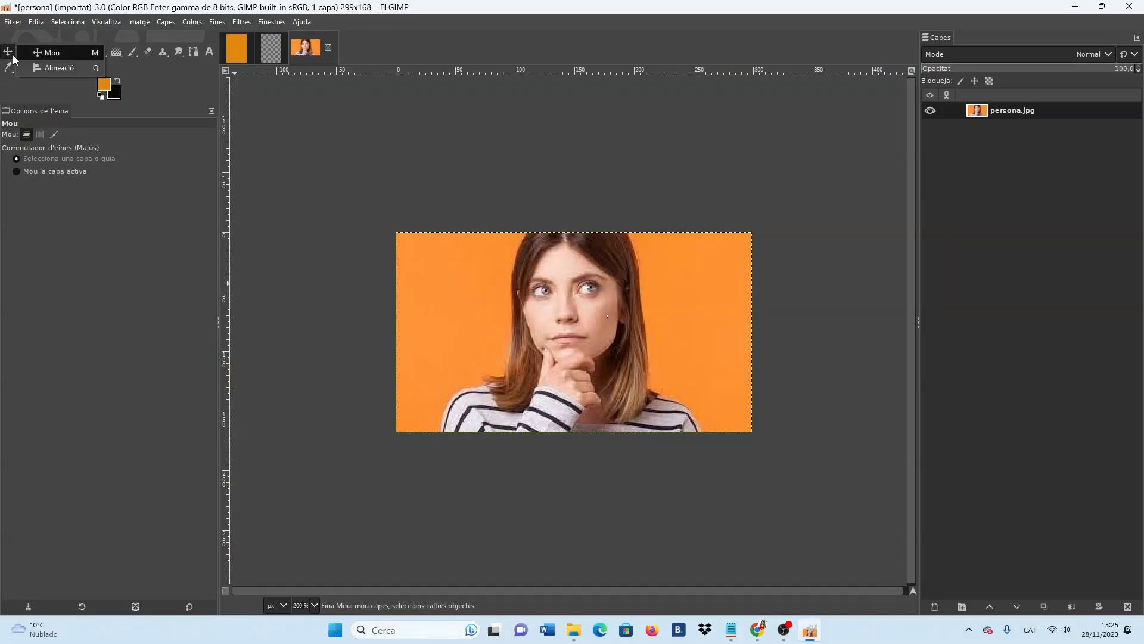
{"action": "left_click", "coordinate": [56, 67]}
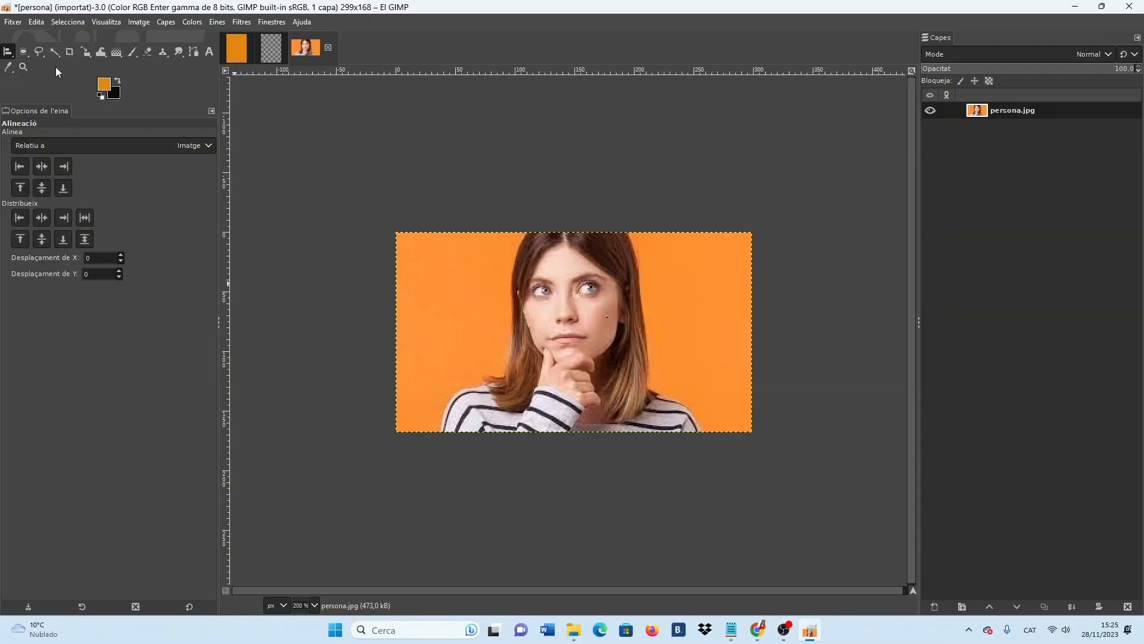
{"action": "key", "text": "m"}
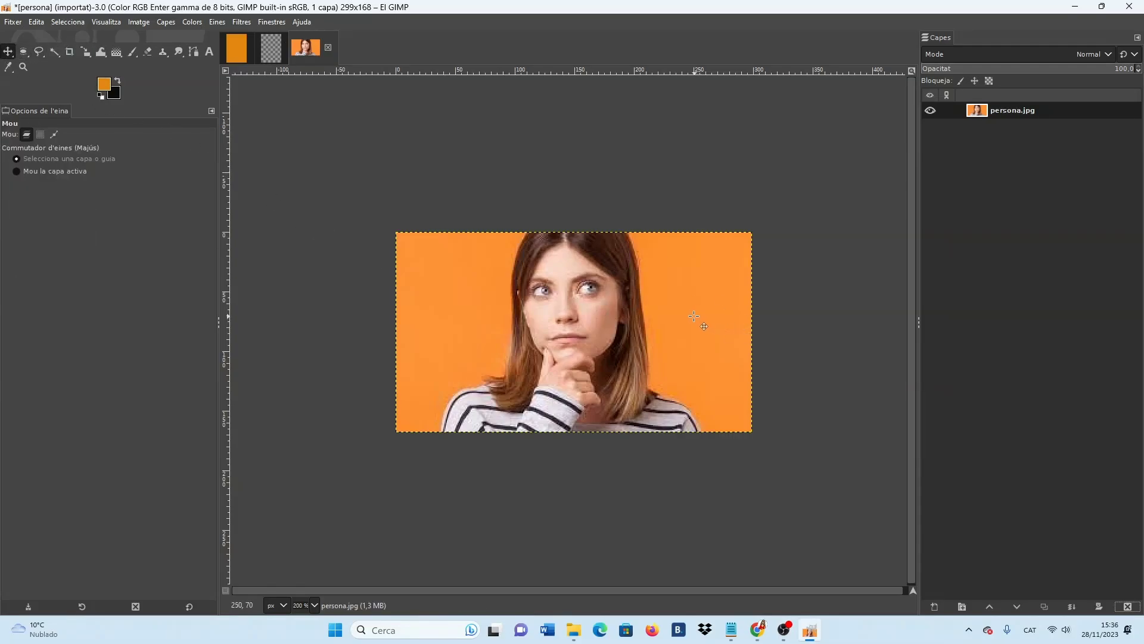
Step: Move the persona.jpg layer slightly downward and undo that move
{"action": "mouse_move", "coordinate": [608, 314]}
{"action": "left_mouse_down"}
{"action": "mouse_move", "coordinate": [615, 291]}
{"action": "mouse_move", "coordinate": [612, 333]}
{"action": "left_mouse_up"}
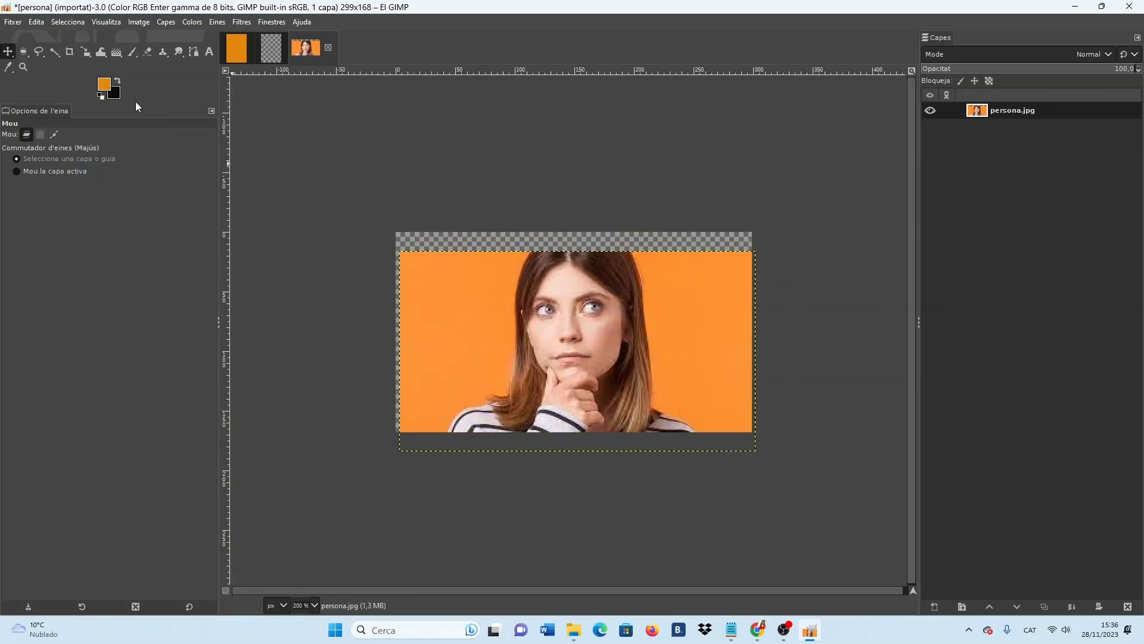
{"action": "left_click", "coordinate": [36, 22]}
{"action": "left_click", "coordinate": [78, 38]}
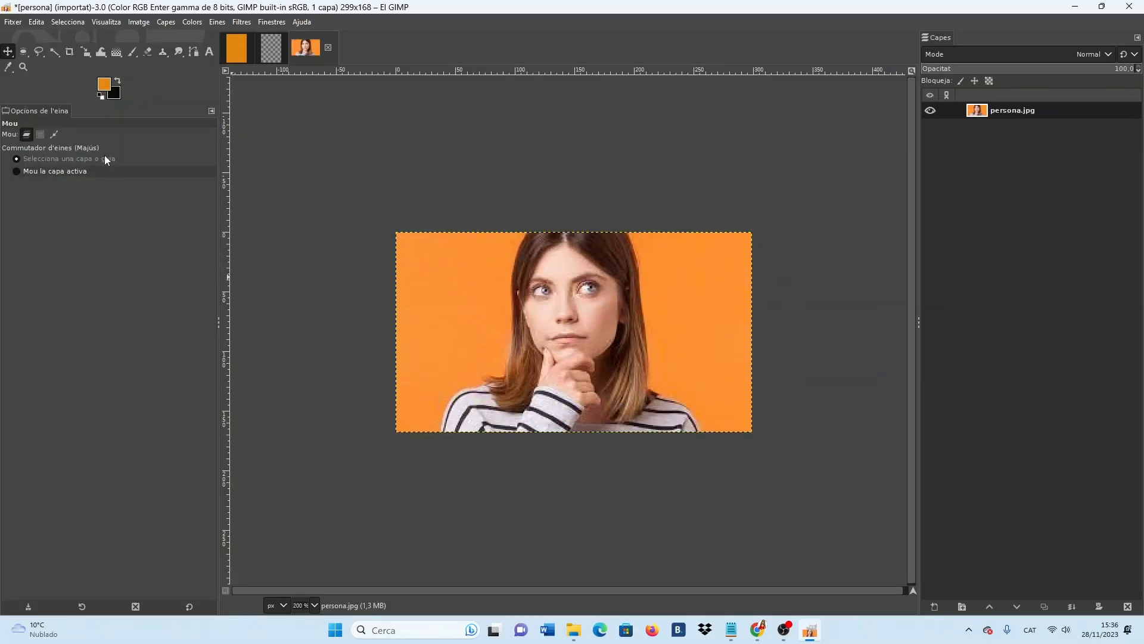
Step: Draw an elliptical selection of about 20 × 21 px around the woman's eye on the left of the photo and copy it
{"action": "left_click", "coordinate": [24, 52]}
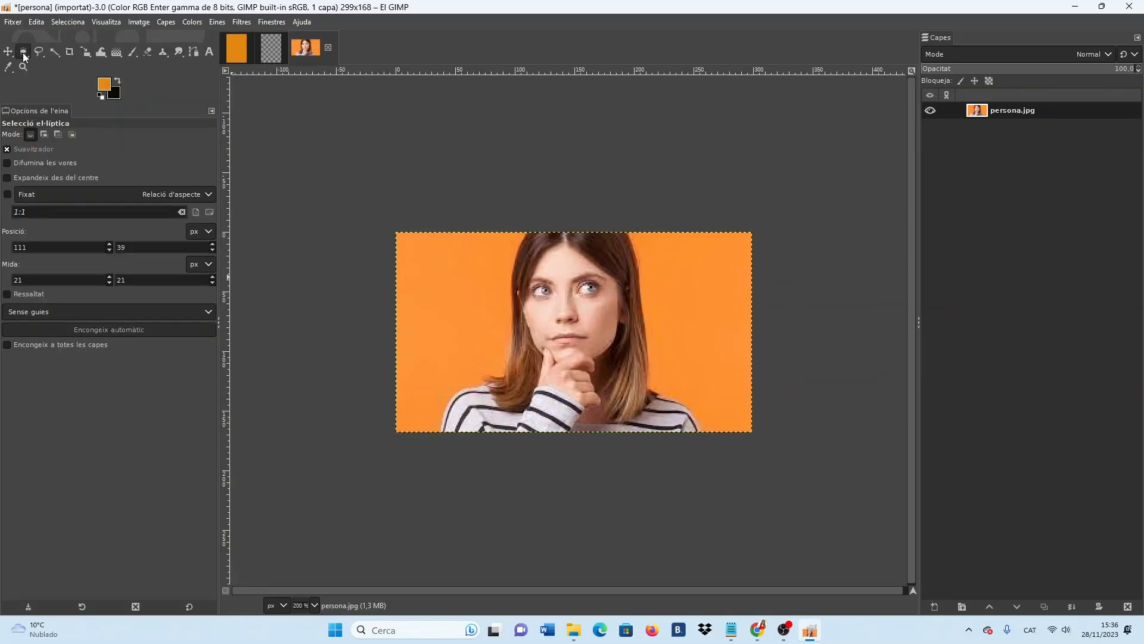
{"action": "left_click", "coordinate": [23, 52]}
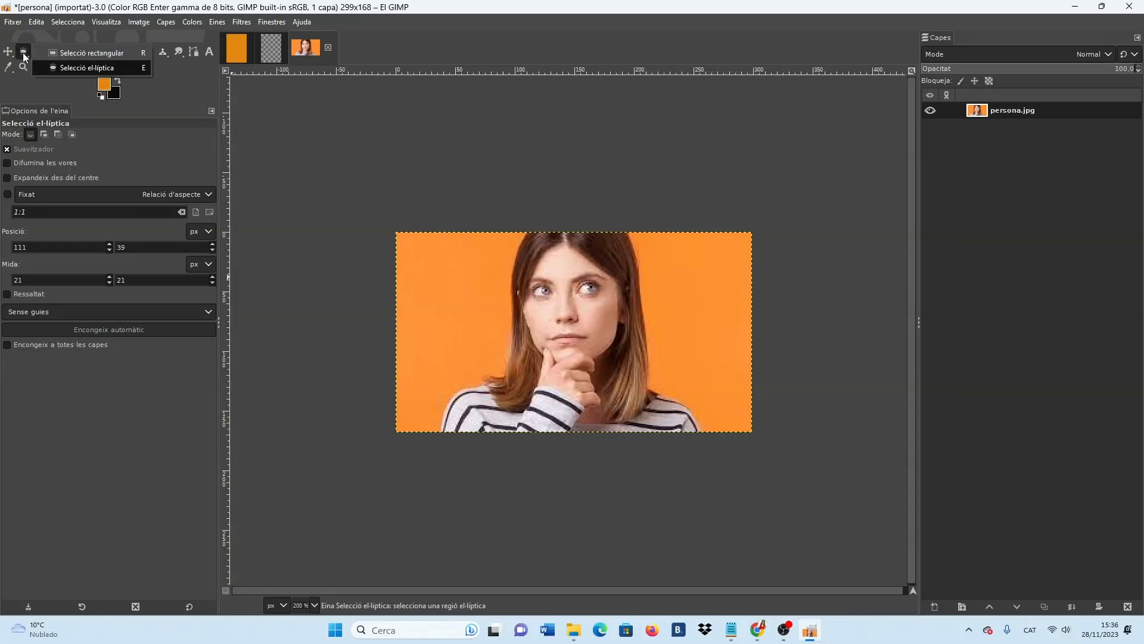
{"action": "left_click", "coordinate": [61, 66]}
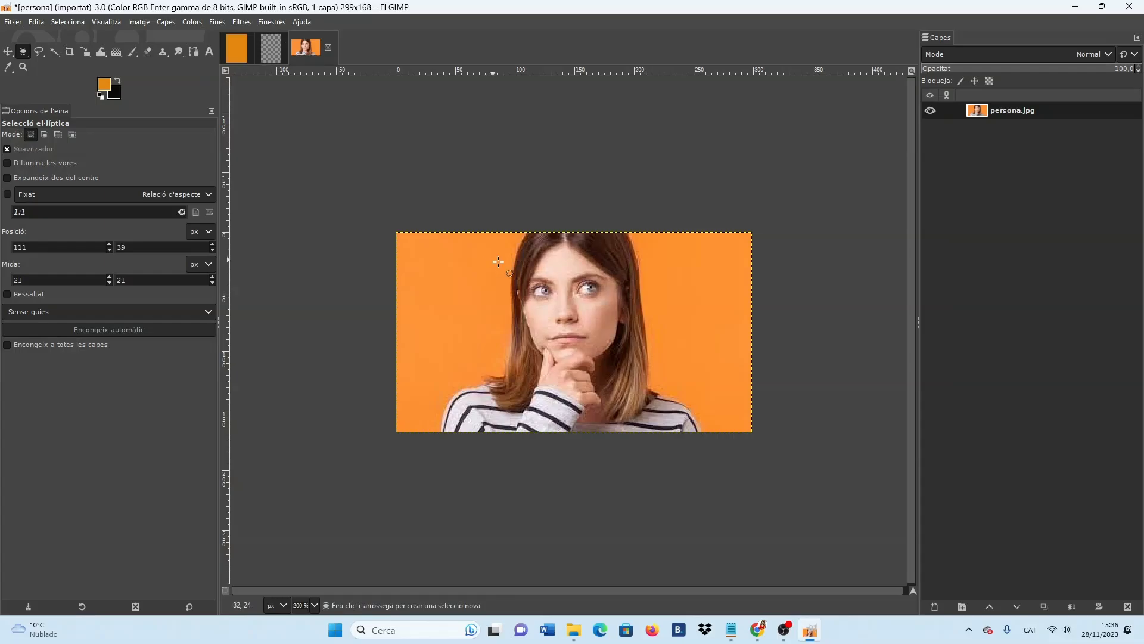
{"action": "left_click_drag", "start_coordinate": [531, 280], "coordinate": [558, 308]}
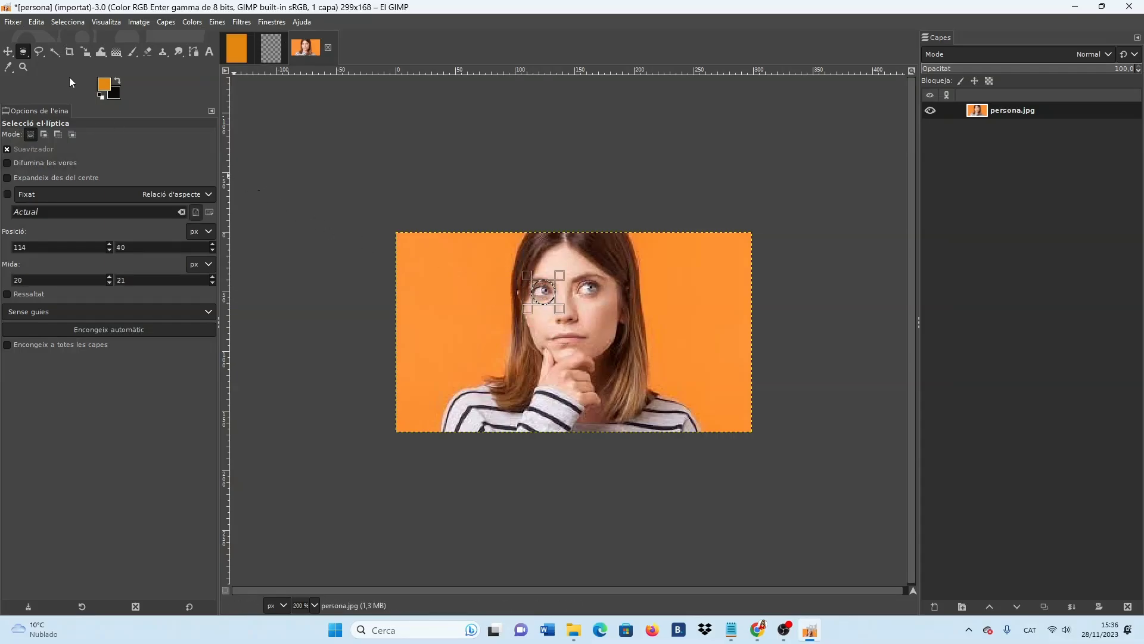
{"action": "left_click", "coordinate": [39, 25]}
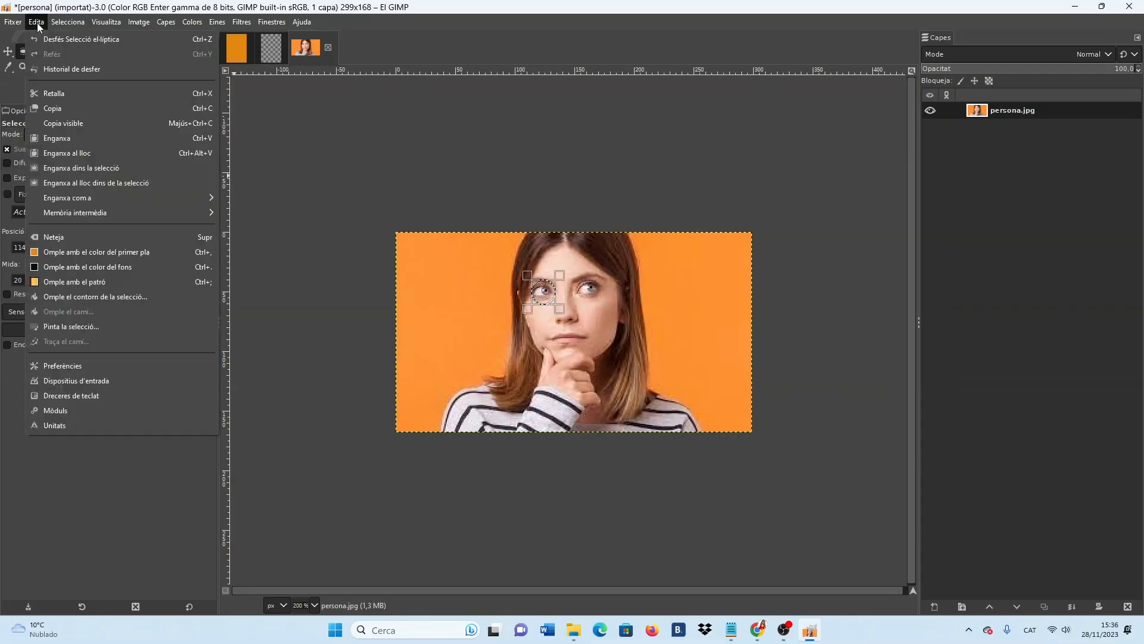
{"action": "left_click", "coordinate": [59, 107]}
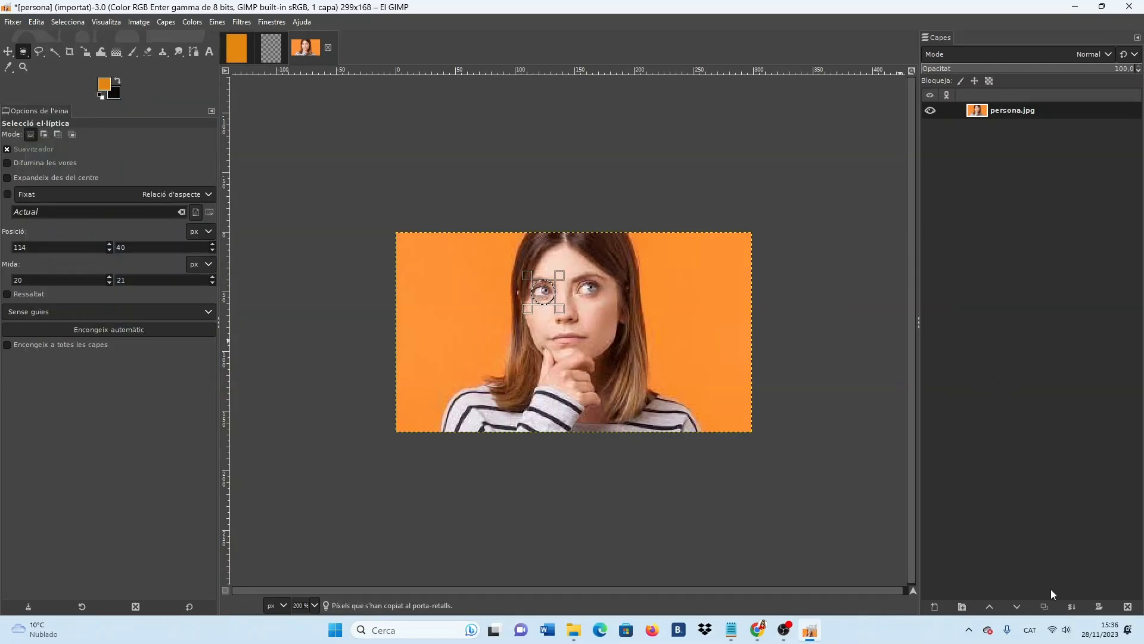
Step: Create a new transparent 299 × 168 px layer named ull and paste the copied eye
{"action": "left_click", "coordinate": [934, 607]}
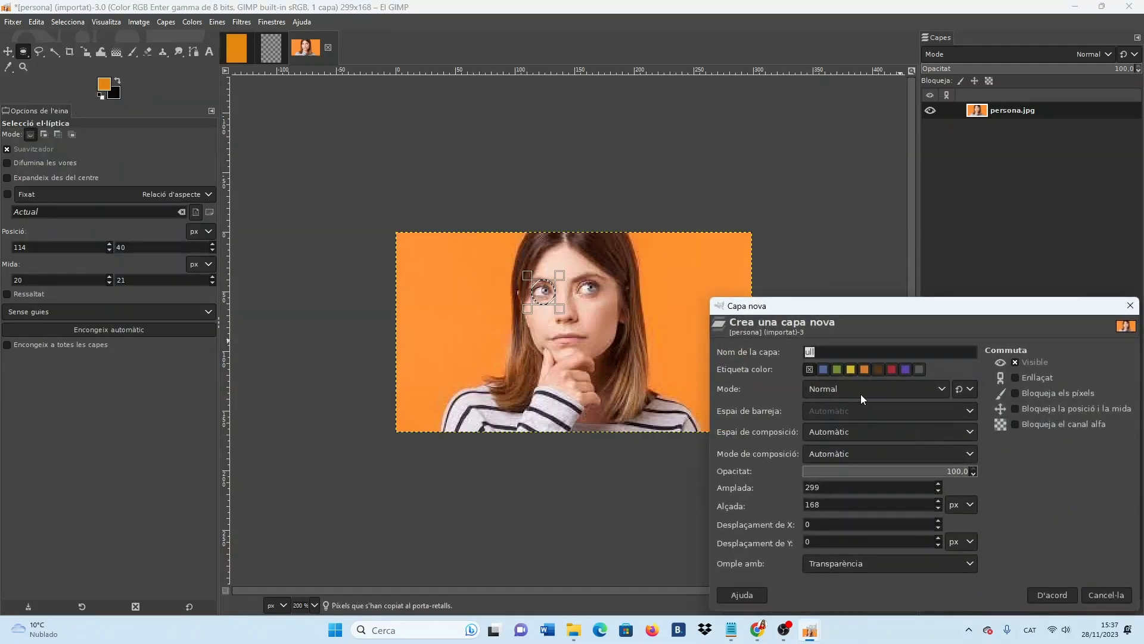
{"action": "left_click", "coordinate": [1063, 593]}
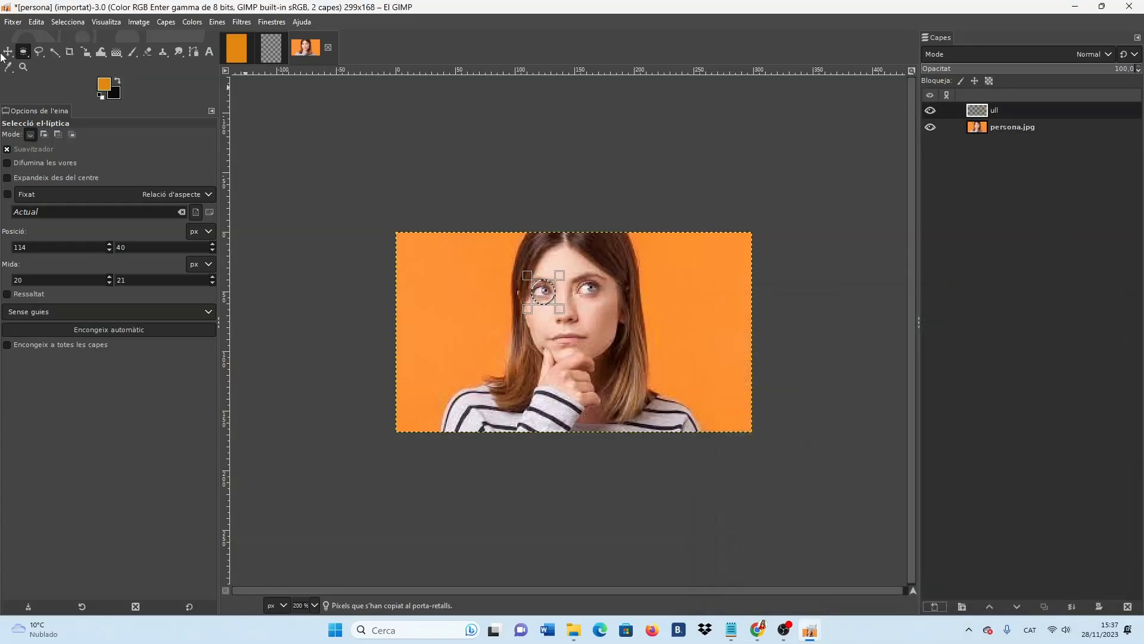
{"action": "left_click", "coordinate": [40, 22]}
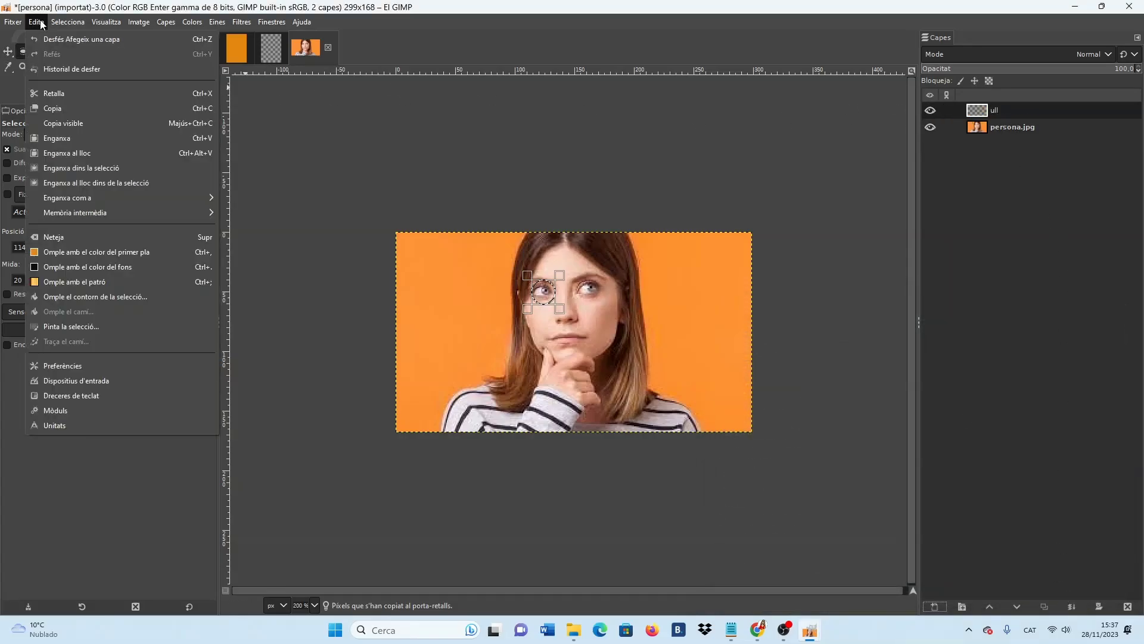
{"action": "left_click", "coordinate": [61, 139]}
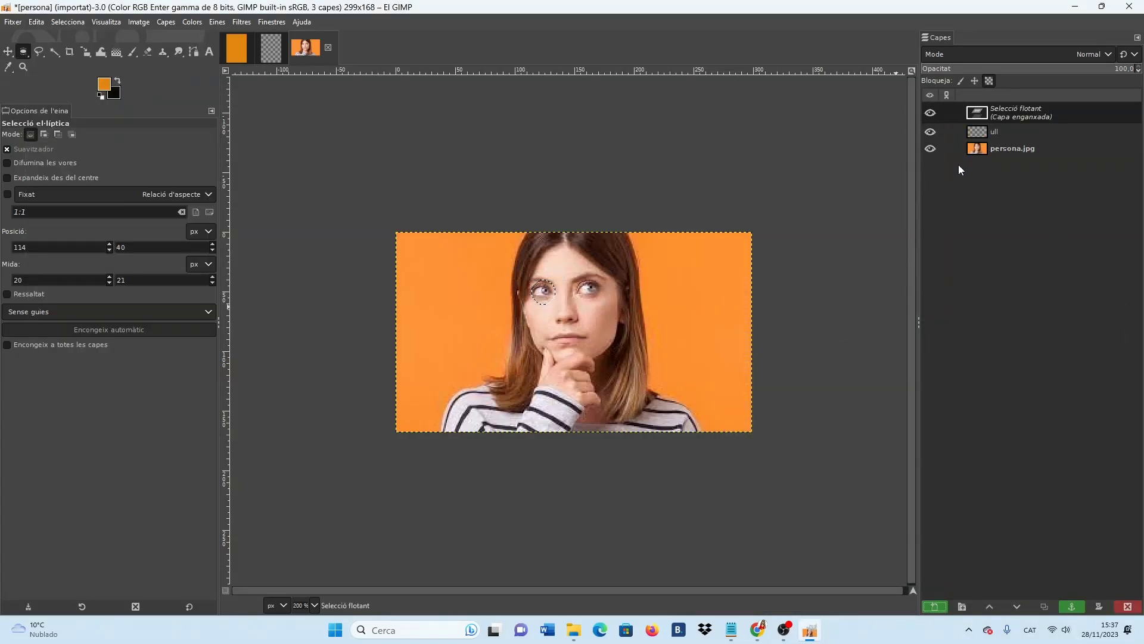
Step: Toggle the visibility of the persona.jpg layer to check the pasted eye on its own
{"action": "left_click", "coordinate": [931, 148]}
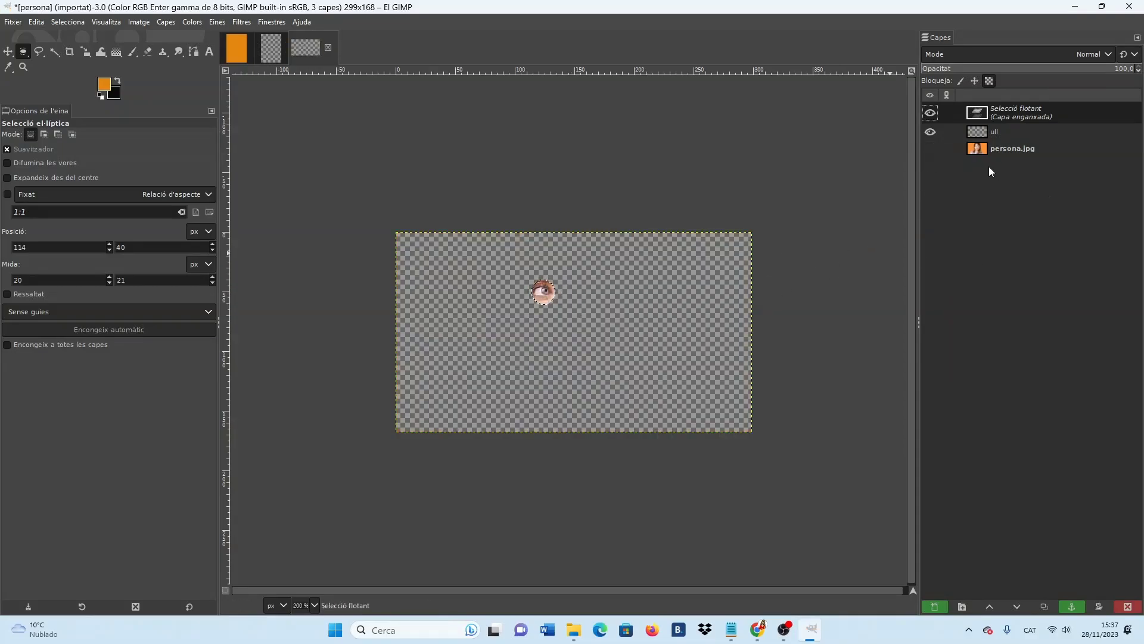
{"action": "left_click", "coordinate": [931, 149]}
{"action": "left_click", "coordinate": [931, 149]}
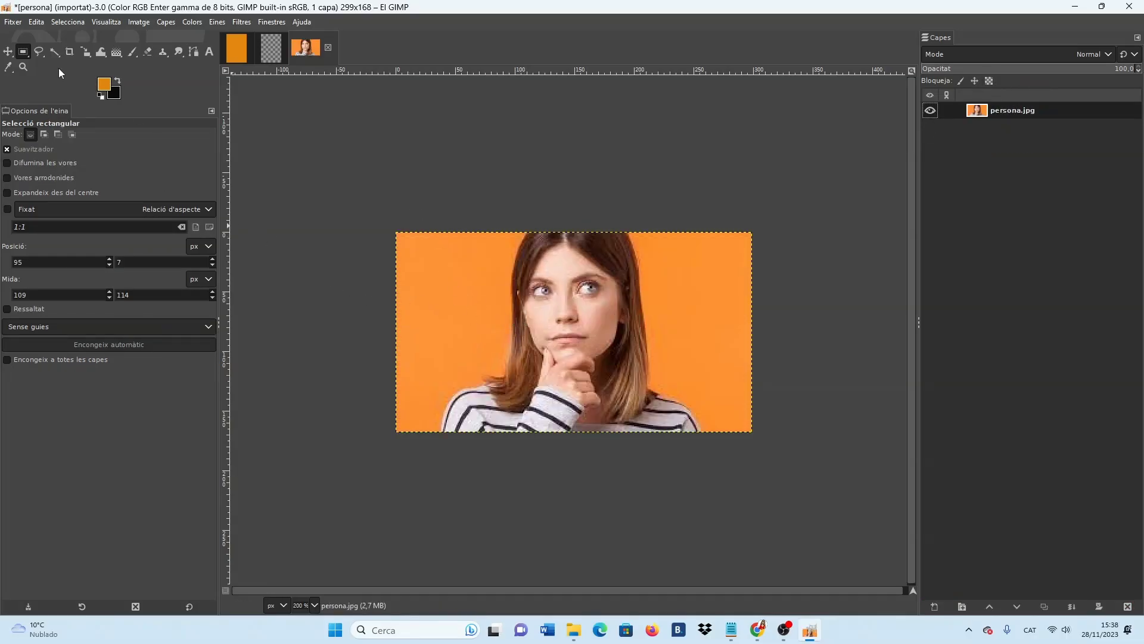
Step: Draw a rectangular selection of about 105 × 110 px around the woman's face and copy it
{"action": "left_click", "coordinate": [24, 51]}
{"action": "left_click", "coordinate": [23, 51]}
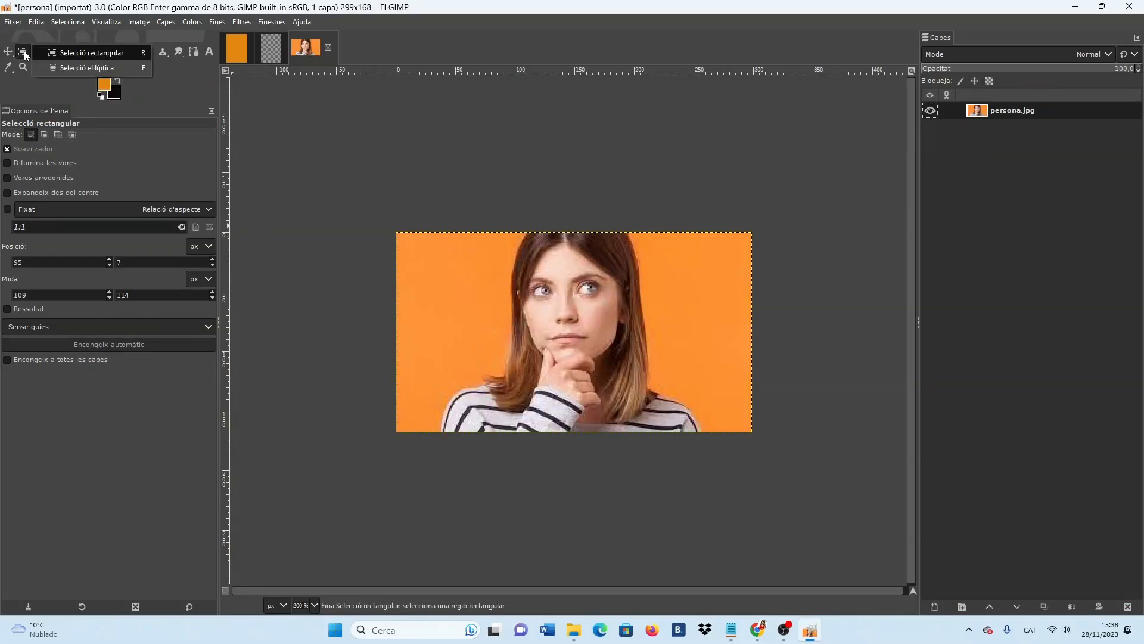
{"action": "left_click", "coordinate": [25, 52]}
{"action": "left_click", "coordinate": [25, 52]}
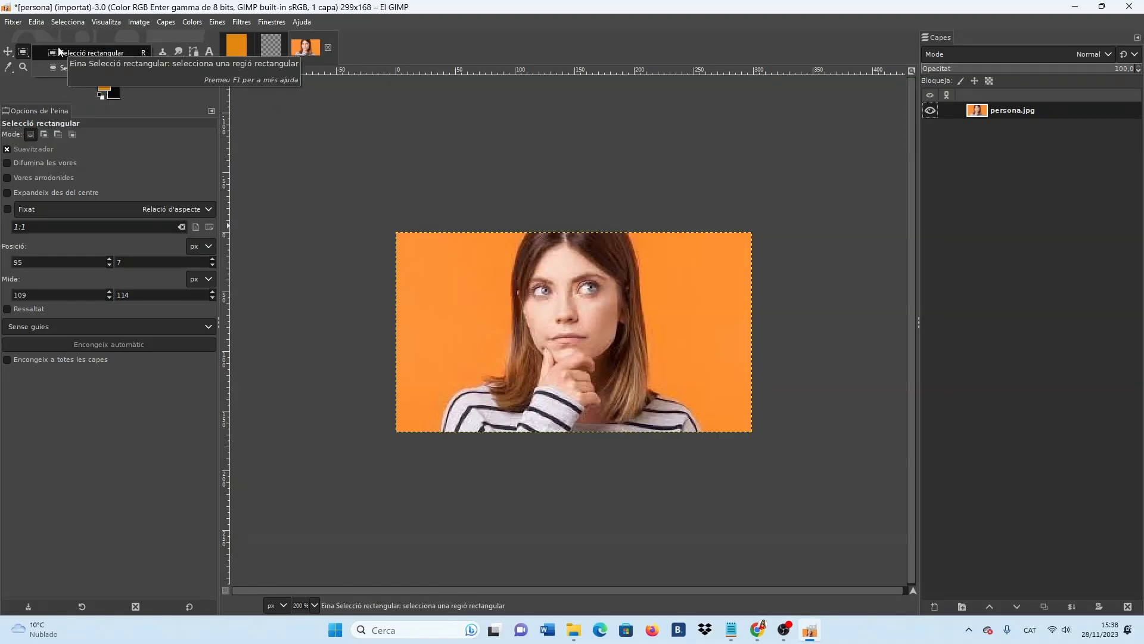
{"action": "left_click", "coordinate": [22, 58]}
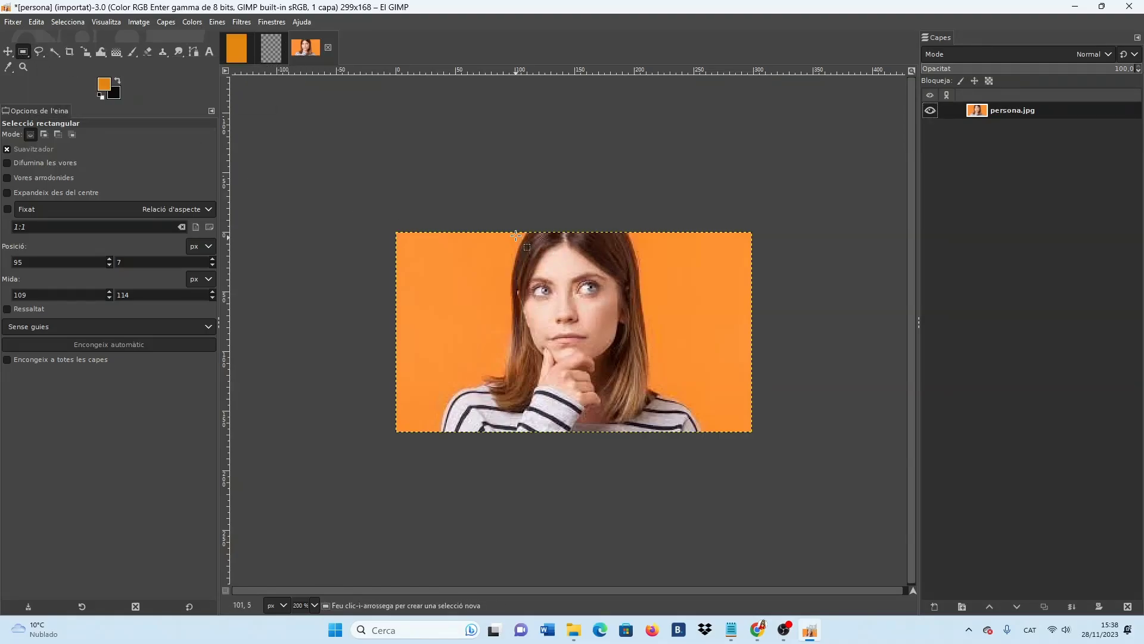
{"action": "left_click_drag", "start_coordinate": [516, 235], "coordinate": [641, 365]}
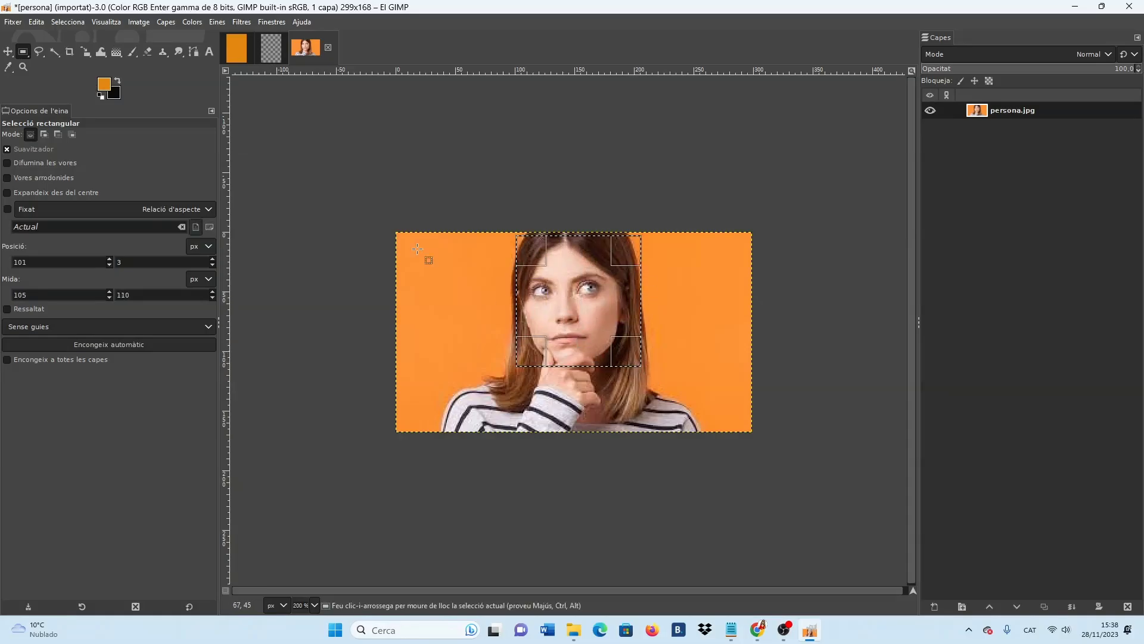
{"action": "left_click", "coordinate": [36, 22]}
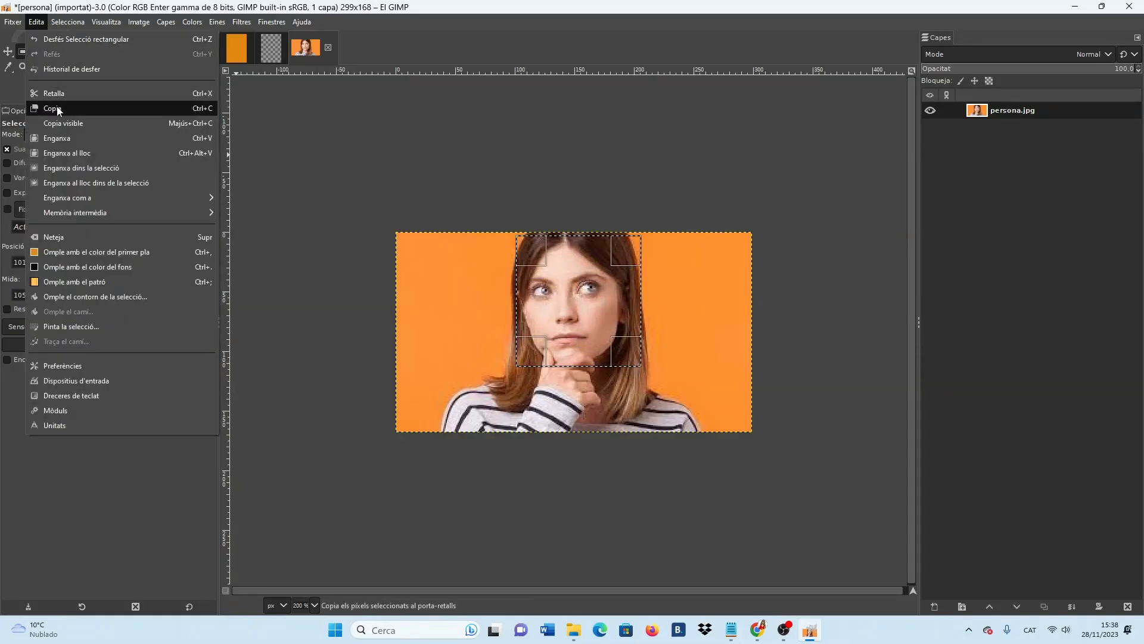
{"action": "left_click", "coordinate": [42, 107]}
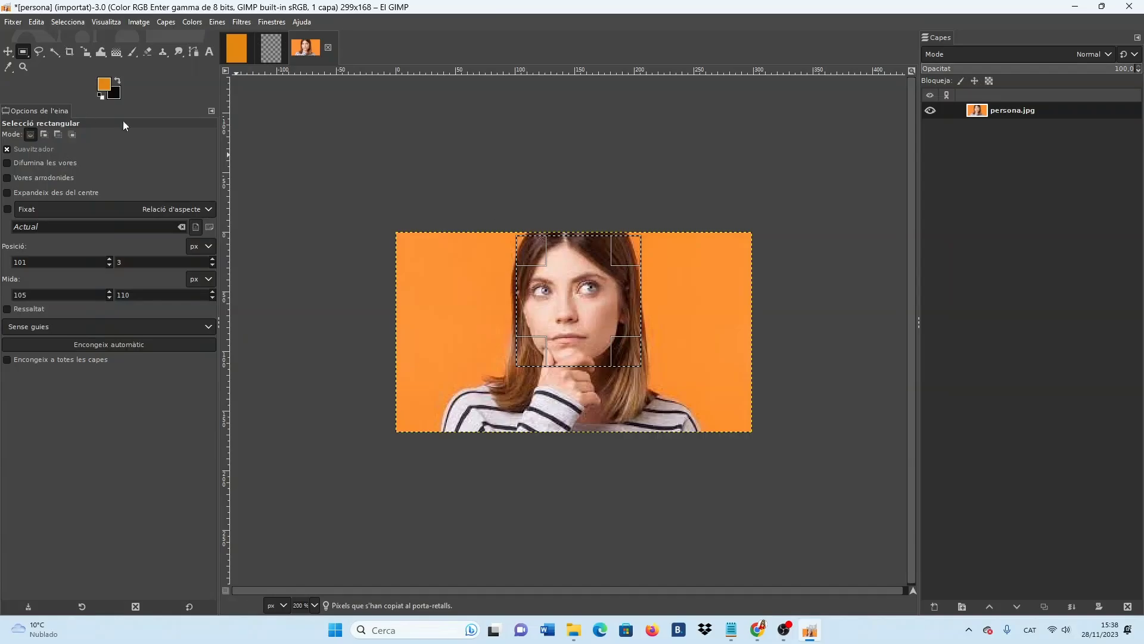
Step: Paste the copied face into a new transparent 299 × 168 px layer named cara and hide the persona.jpg layer
{"action": "left_click", "coordinate": [934, 606]}
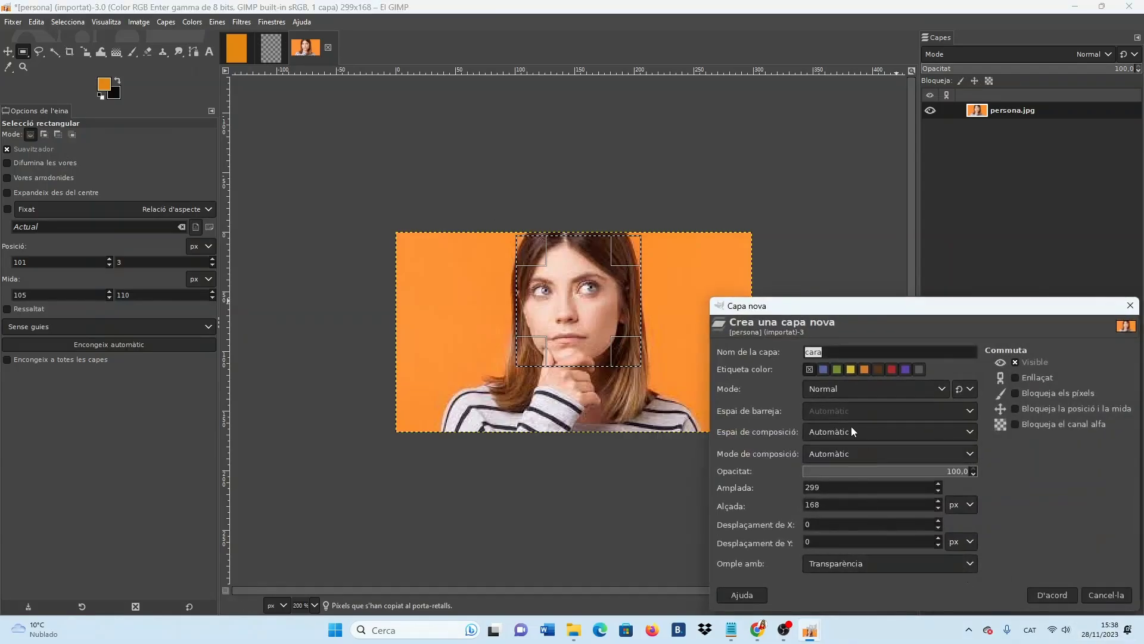
{"action": "left_click", "coordinate": [1044, 597]}
{"action": "left_click", "coordinate": [37, 22]}
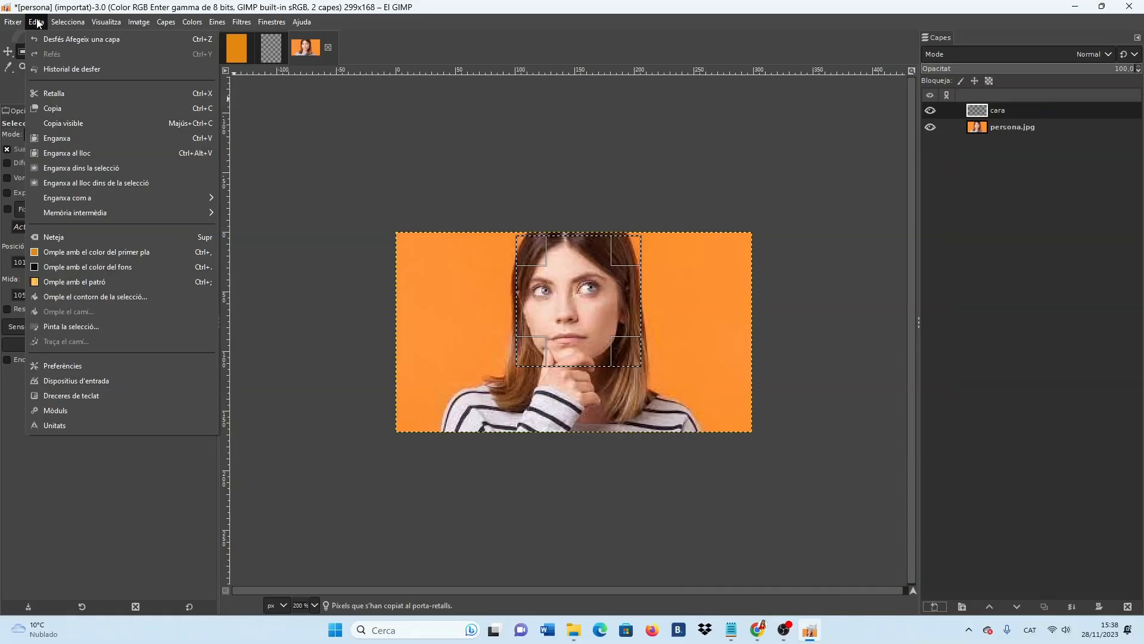
{"action": "left_click", "coordinate": [75, 138]}
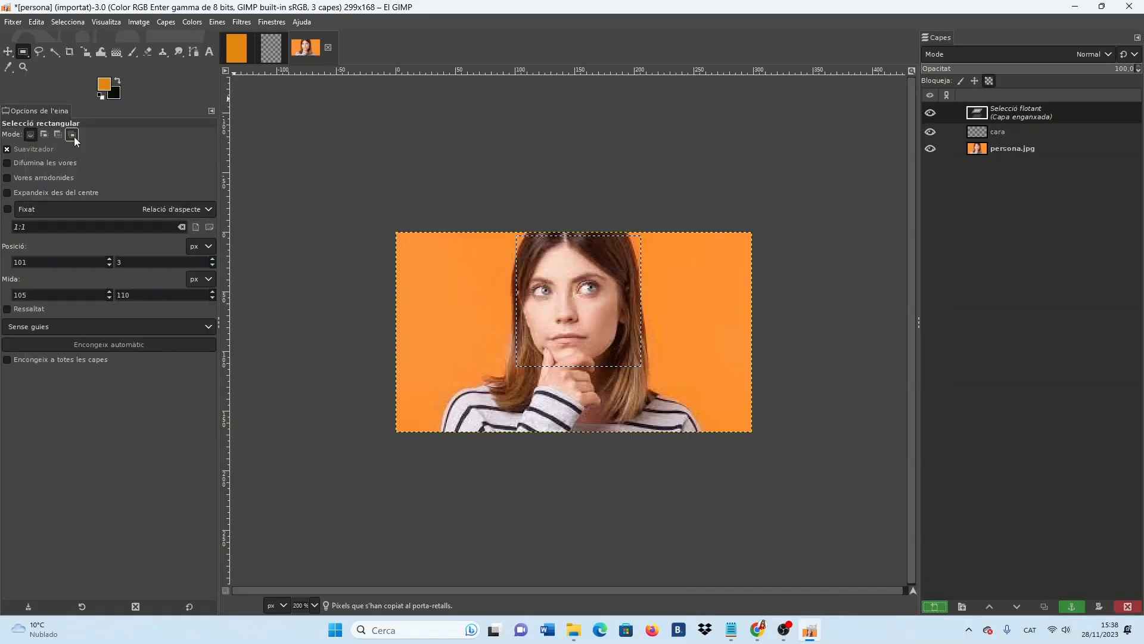
{"action": "left_click", "coordinate": [931, 148]}
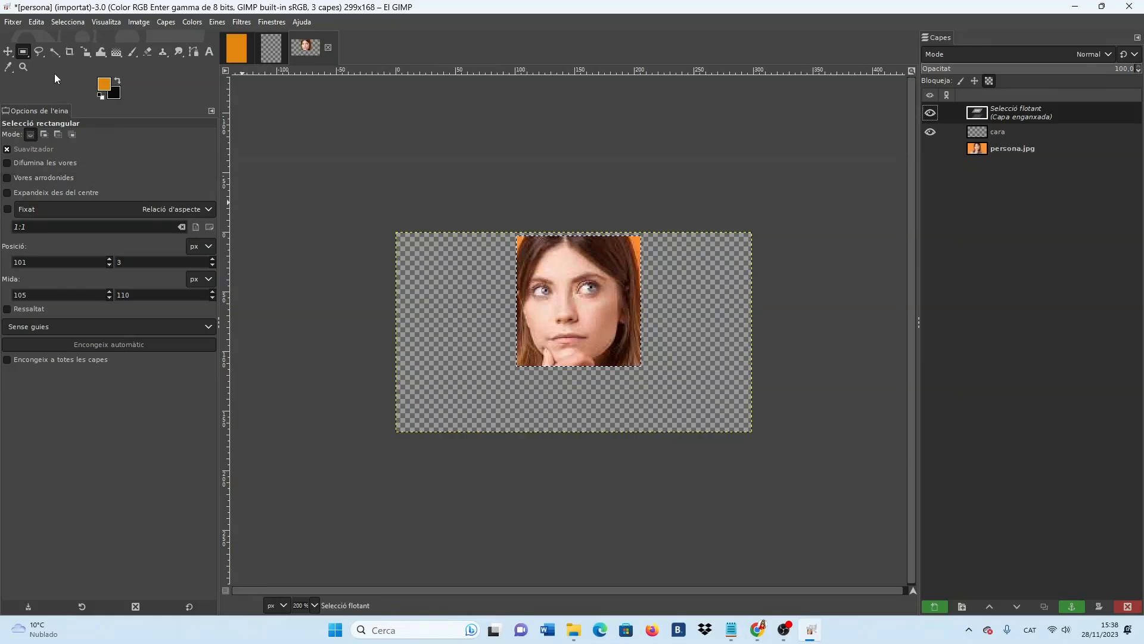
Step: Delete the pasted face and the cara layer, and make the persona.jpg layer visible
{"action": "left_click", "coordinate": [23, 52]}
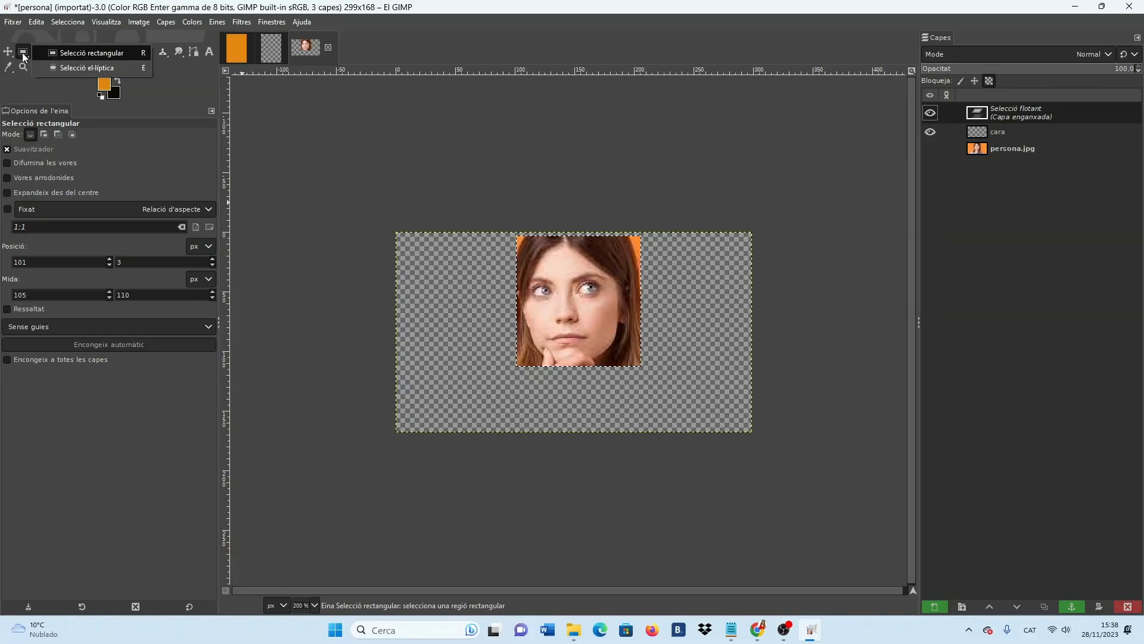
{"action": "left_click", "coordinate": [39, 53]}
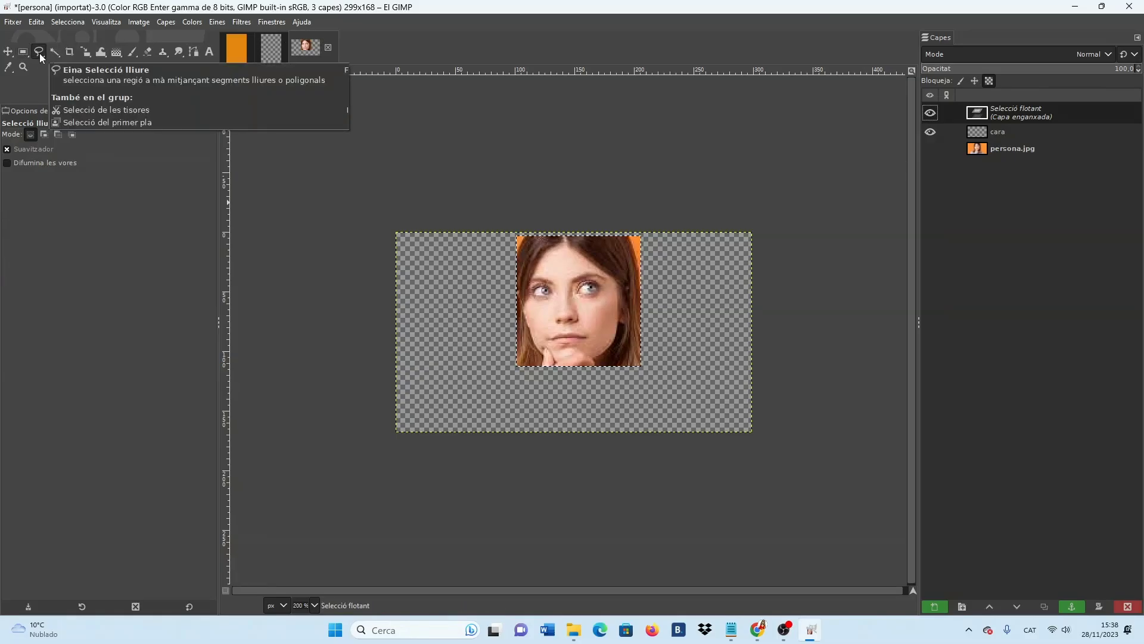
{"action": "left_click", "coordinate": [1128, 607]}
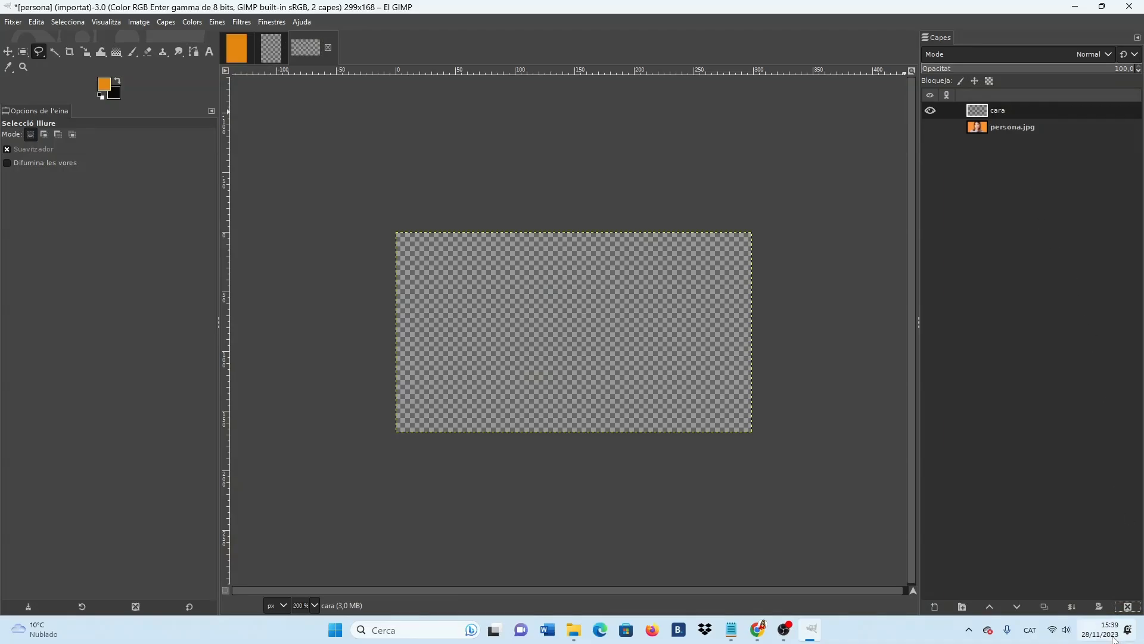
{"action": "left_click", "coordinate": [1128, 607]}
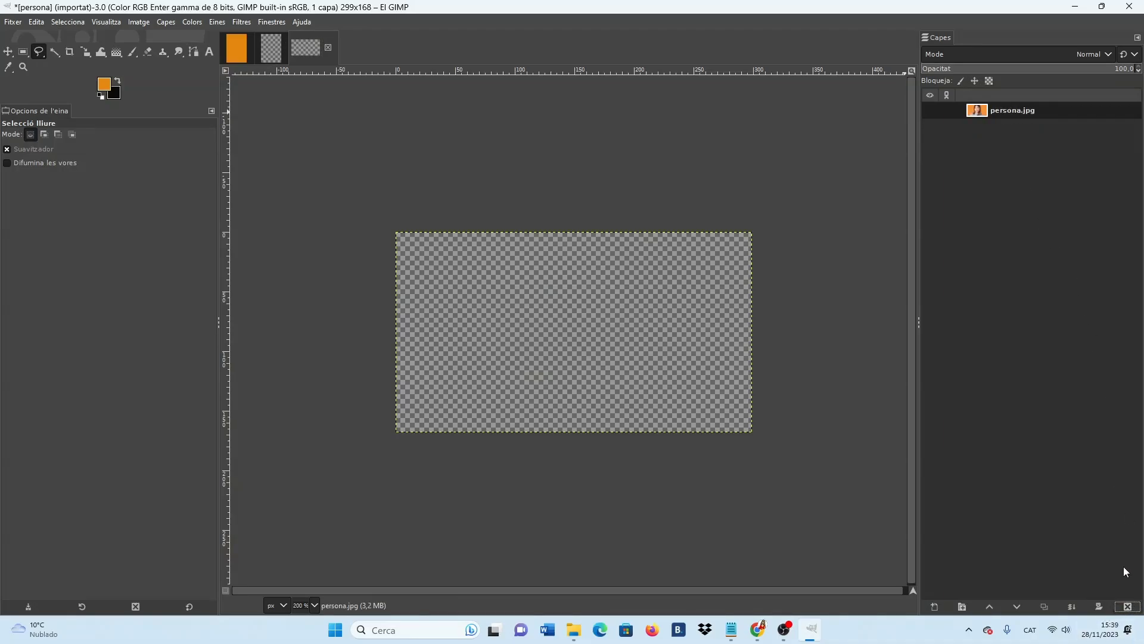
{"action": "left_click", "coordinate": [931, 111]}
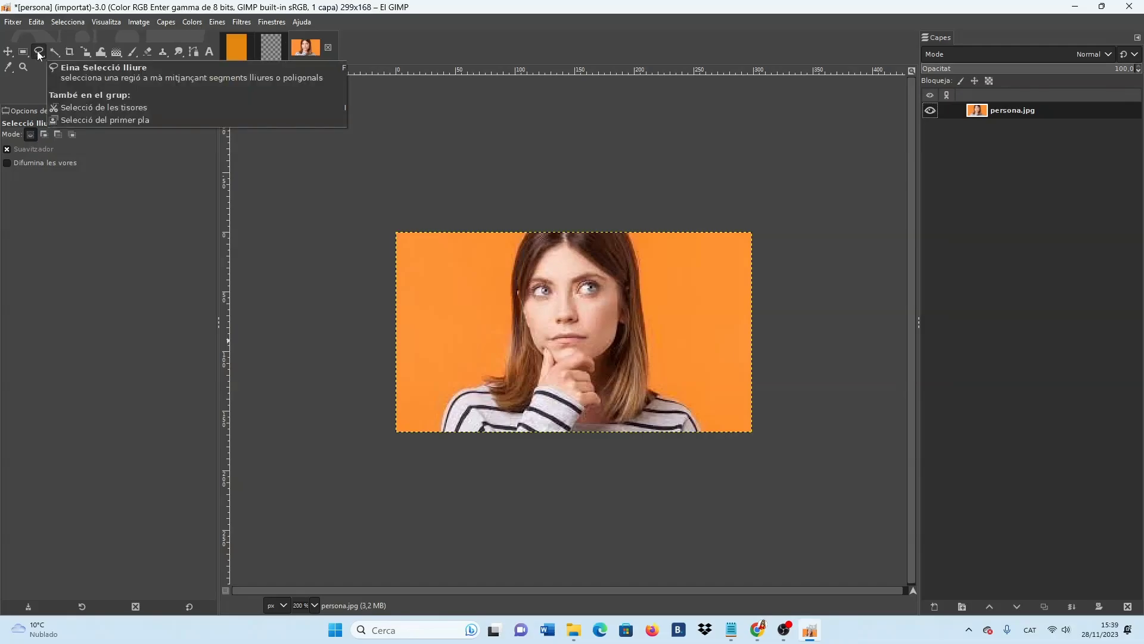
Step: Trace a polygonal free selection around the woman's head and shoulders and copy the selected area
{"action": "mouse_move", "coordinate": [519, 308]}
{"action": "left_mouse_down"}
{"action": "mouse_move", "coordinate": [482, 387]}
{"action": "mouse_move", "coordinate": [443, 425]}
{"action": "left_mouse_up"}
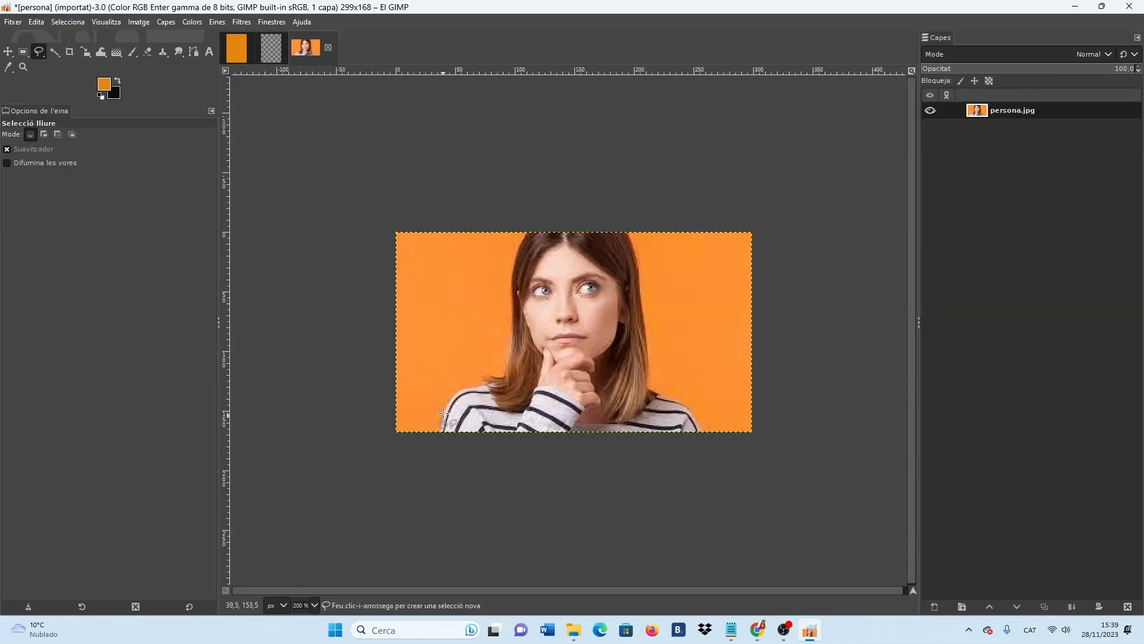
{"action": "left_click", "coordinate": [446, 405]}
{"action": "left_click", "coordinate": [456, 390]}
{"action": "left_click", "coordinate": [488, 381]}
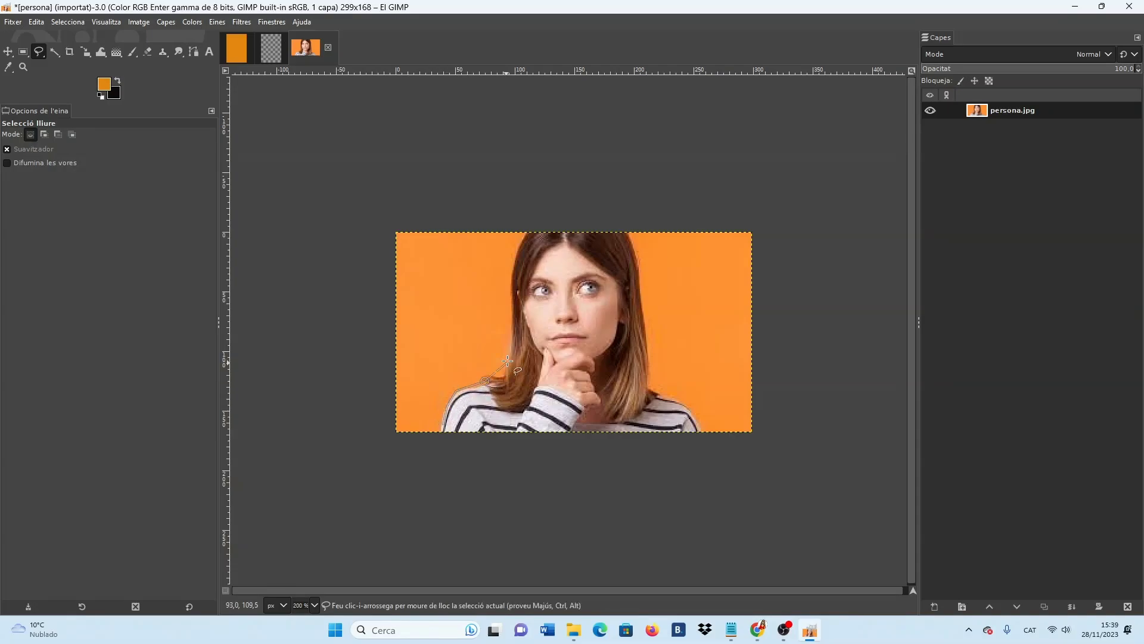
{"action": "left_click", "coordinate": [509, 356]}
{"action": "left_click", "coordinate": [509, 295]}
{"action": "left_click", "coordinate": [516, 242]}
{"action": "left_click", "coordinate": [627, 241]}
{"action": "left_click", "coordinate": [638, 263]}
{"action": "left_click", "coordinate": [646, 381]}
{"action": "left_click", "coordinate": [679, 401]}
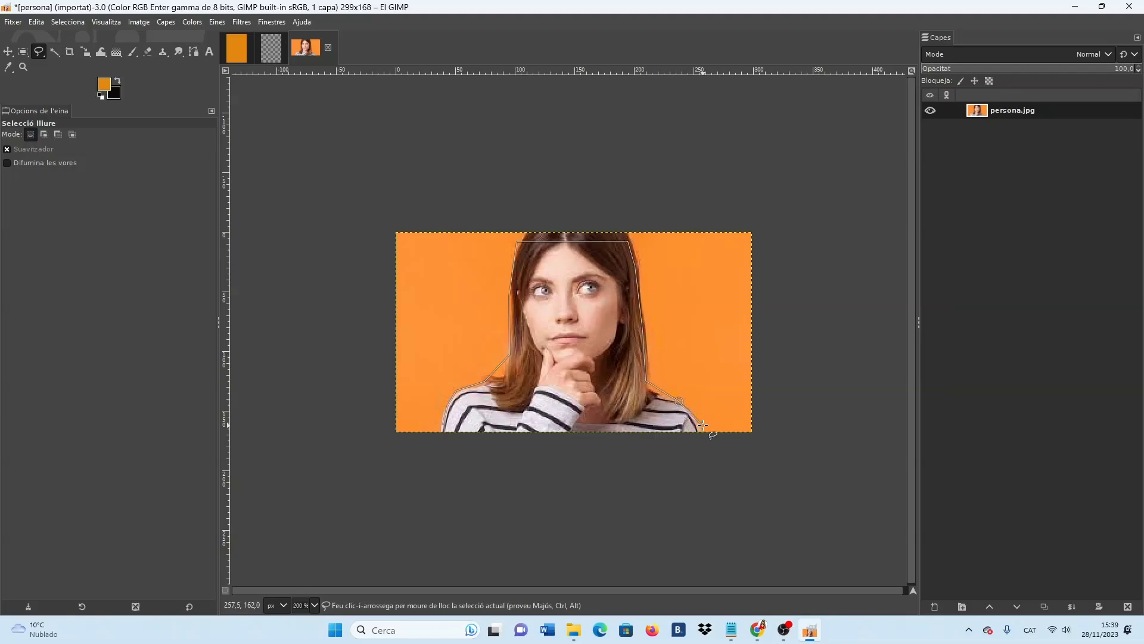
{"action": "left_click", "coordinate": [700, 425]}
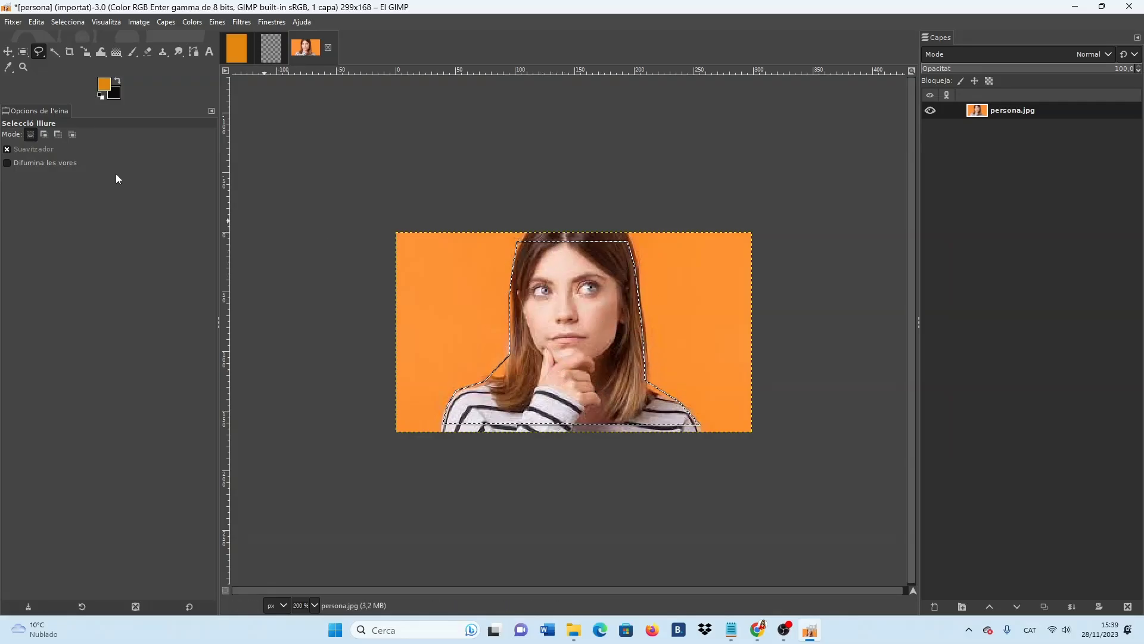
{"action": "left_click", "coordinate": [36, 24]}
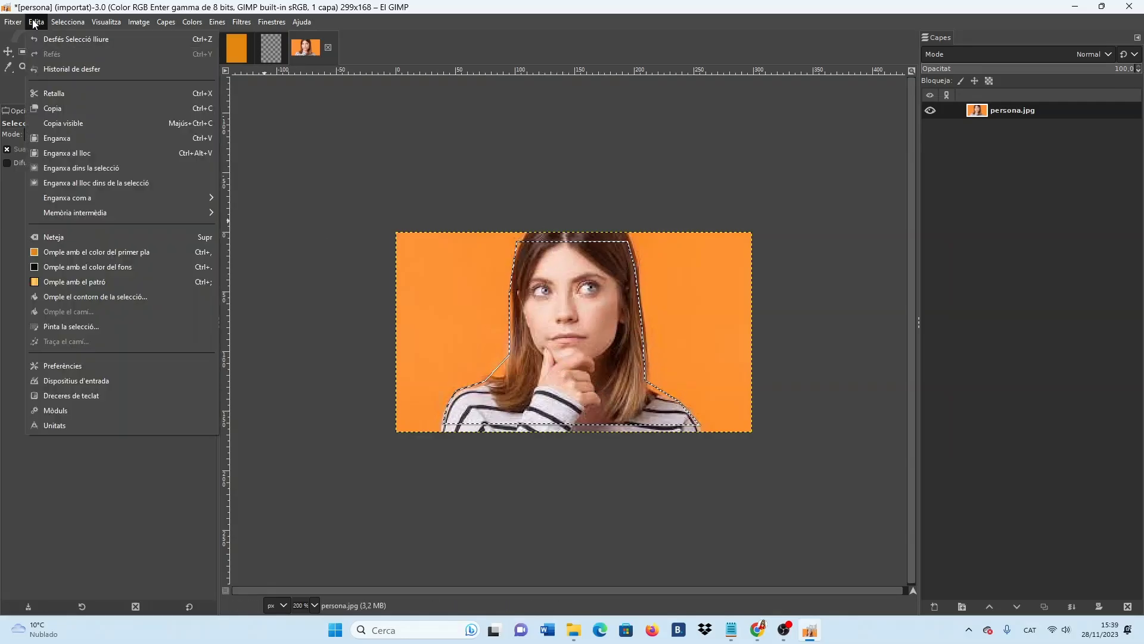
{"action": "left_click", "coordinate": [59, 111]}
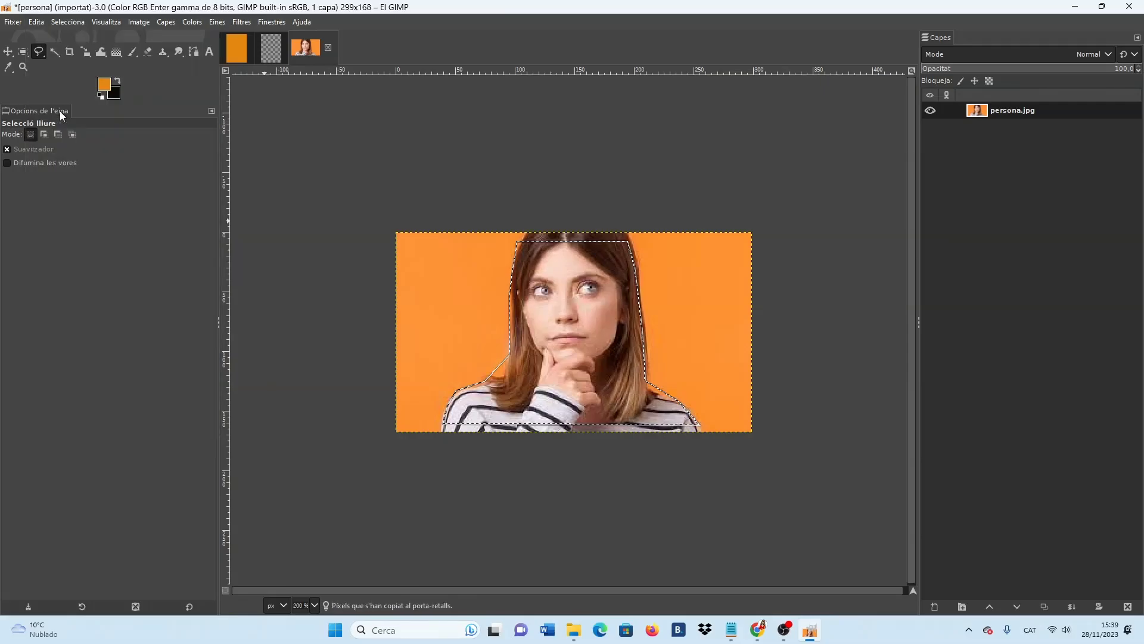
Step: Paste the copied head and shoulders into a new transparent 299 × 168 px cara layer and hide the persona.jpg layer
{"action": "left_click", "coordinate": [935, 607]}
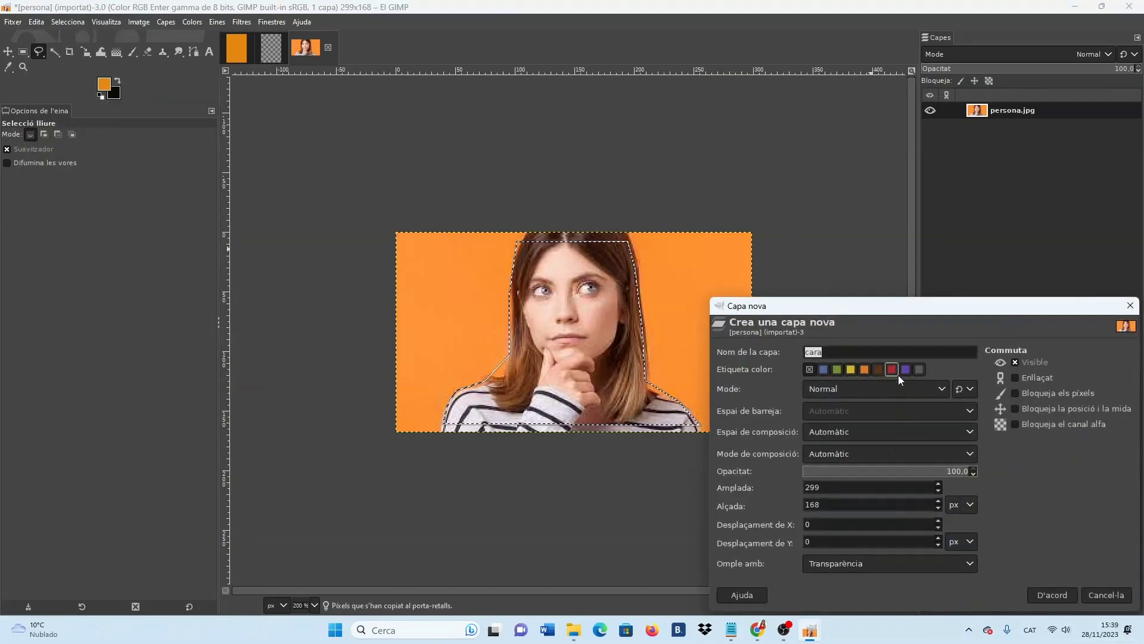
{"action": "left_click", "coordinate": [1053, 595]}
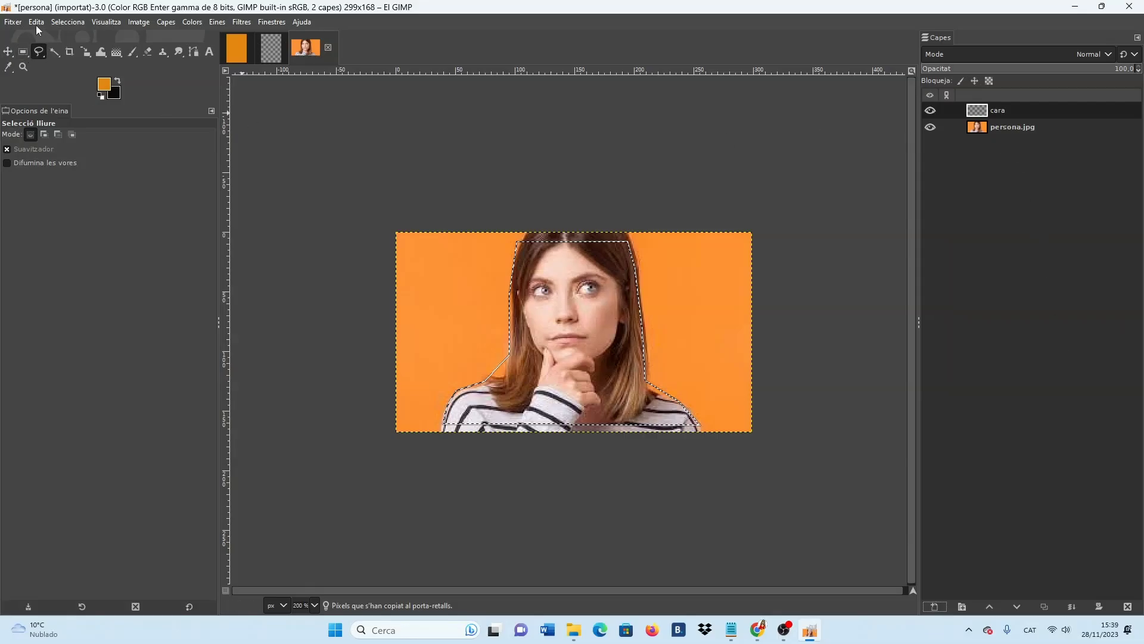
{"action": "left_click", "coordinate": [36, 22]}
{"action": "left_click", "coordinate": [56, 136]}
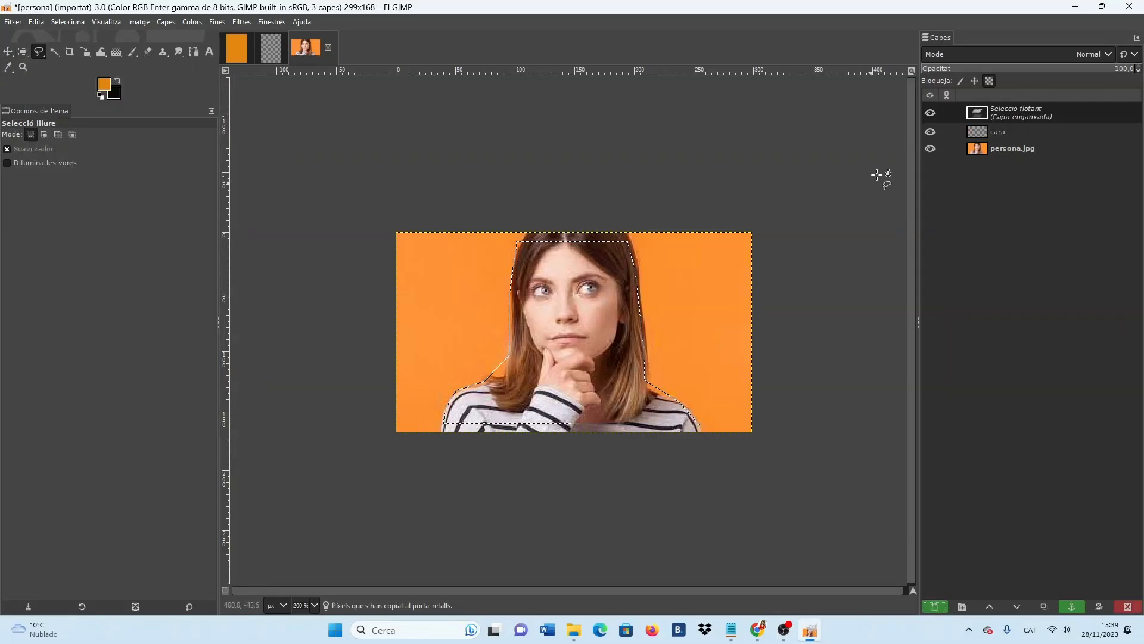
{"action": "left_click", "coordinate": [930, 148]}
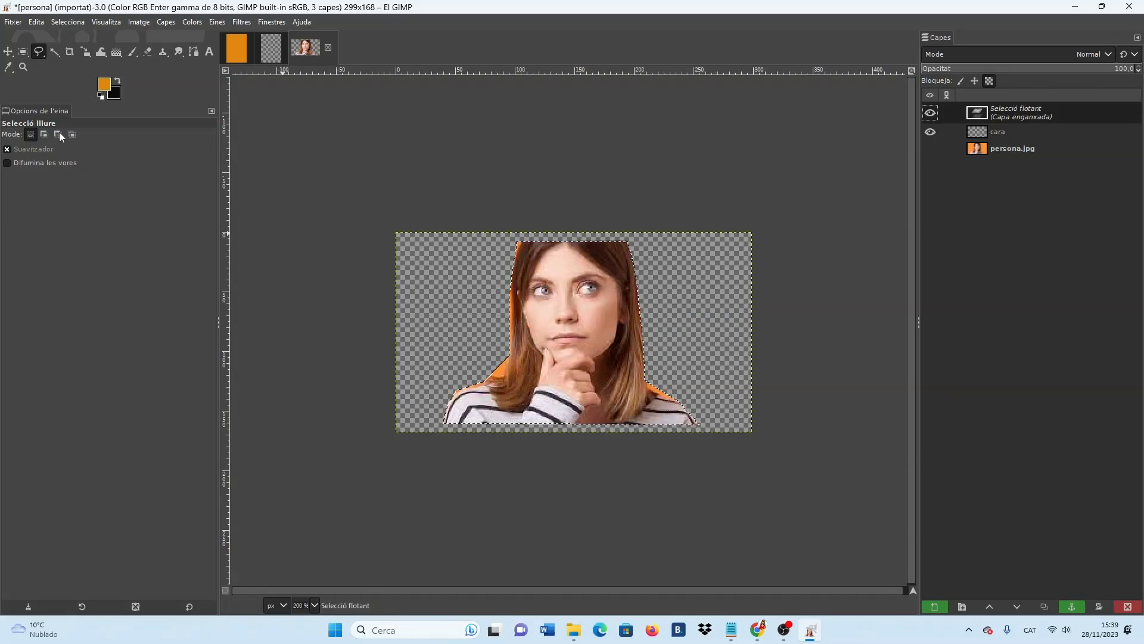
Step: Undo the pasted cutout, the cara layer and the free selection around the woman
{"action": "key", "text": "ctrl+z"}
{"action": "key", "text": "ctrl+z"}
{"action": "key", "text": "ctrl+z"}
{"action": "left_click", "coordinate": [23, 52]}
{"action": "left_click", "coordinate": [24, 54]}
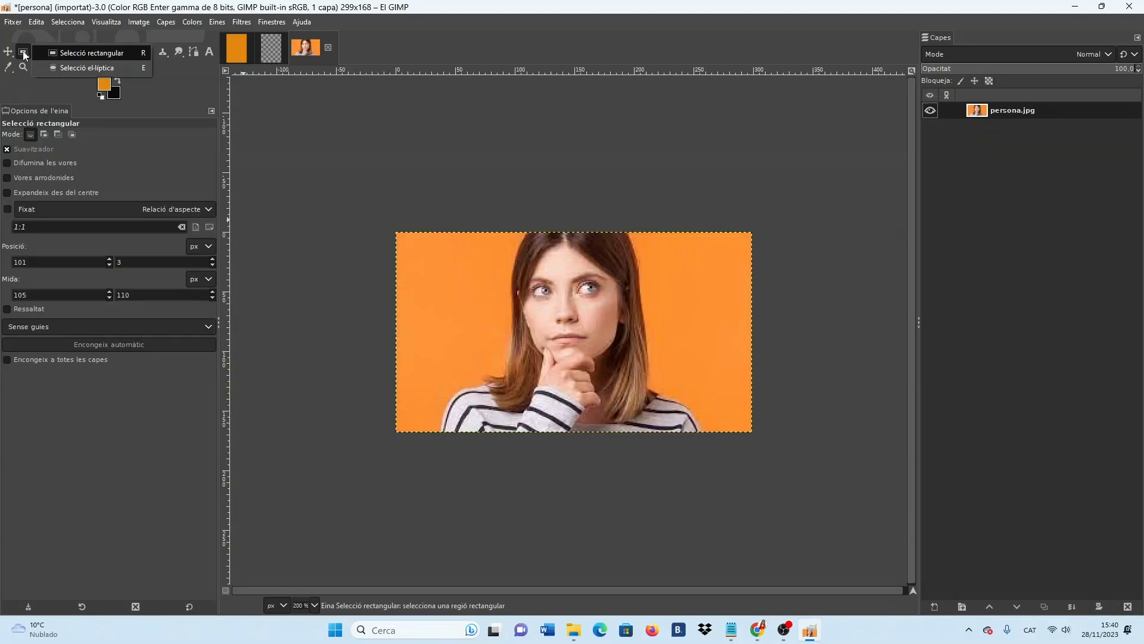
{"action": "left_click", "coordinate": [54, 56]}
{"action": "mouse_move", "coordinate": [41, 54]}
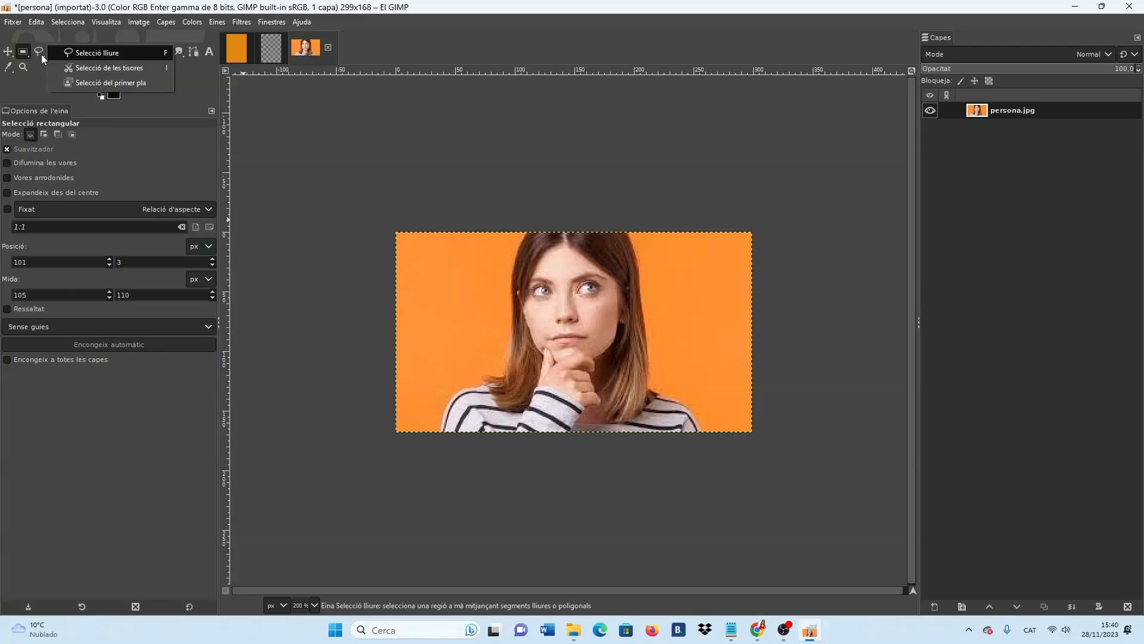
{"action": "left_click", "coordinate": [201, 83]}
Step: Try a contiguous region selection on the orange background left of the woman and discard the selection
{"action": "key", "text": "u"}
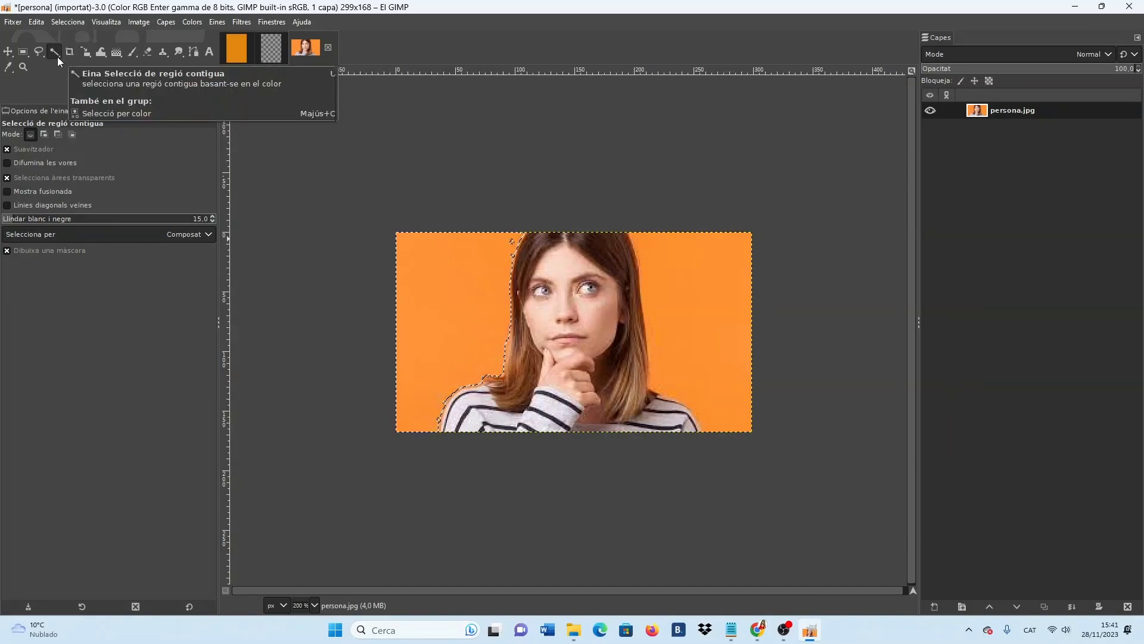
{"action": "left_click", "coordinate": [67, 23]}
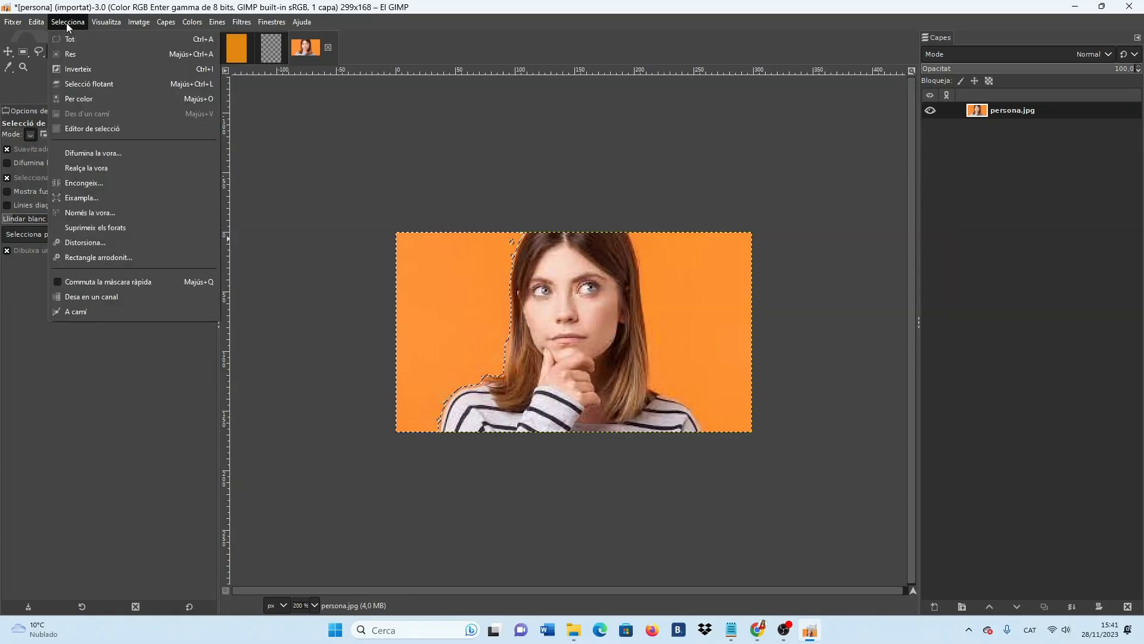
{"action": "left_click", "coordinate": [70, 54]}
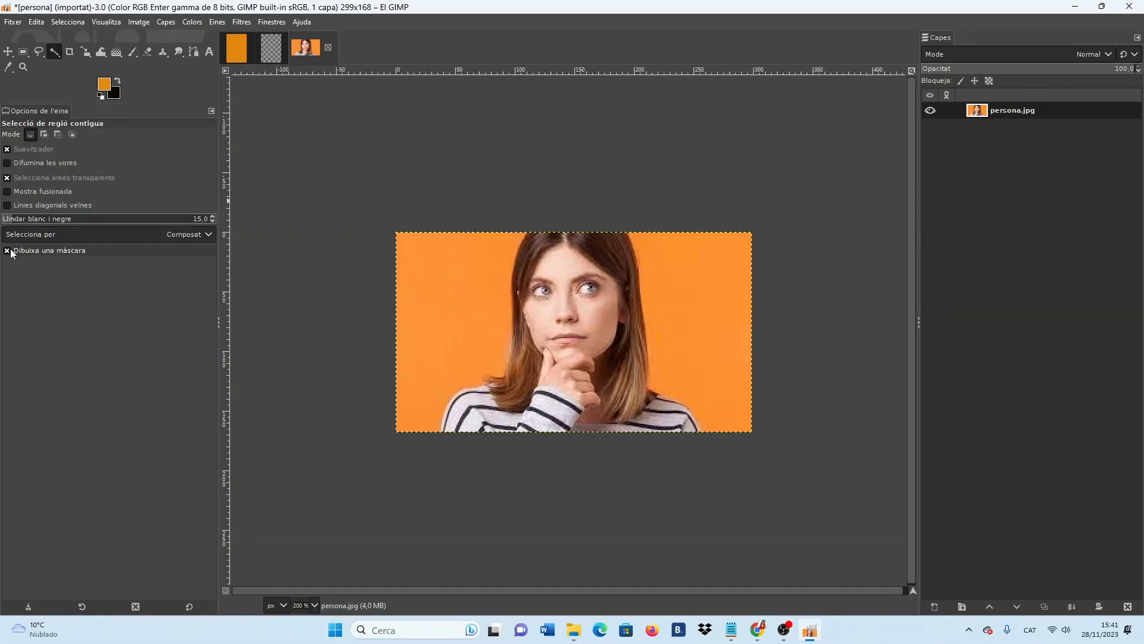
Step: Turn off mask drawing for the contiguous region selection and delete the orange background on both sides of the woman
{"action": "left_click", "coordinate": [7, 251]}
{"action": "left_click", "coordinate": [463, 276]}
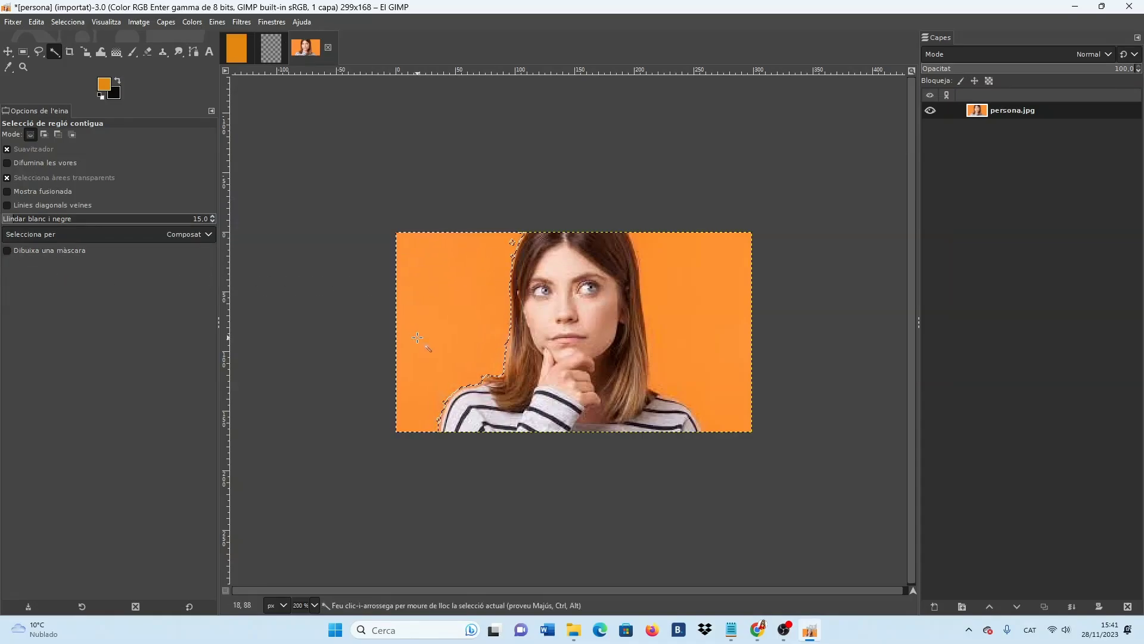
{"action": "key", "text": "Delete"}
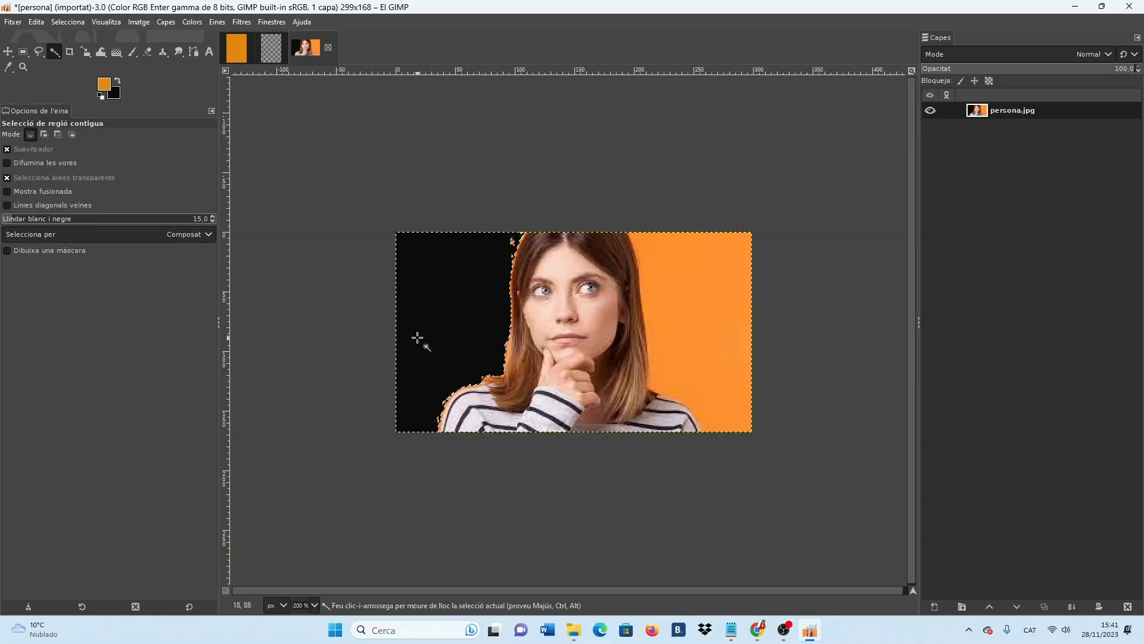
{"action": "left_click", "coordinate": [698, 289]}
{"action": "key", "text": "Delete"}
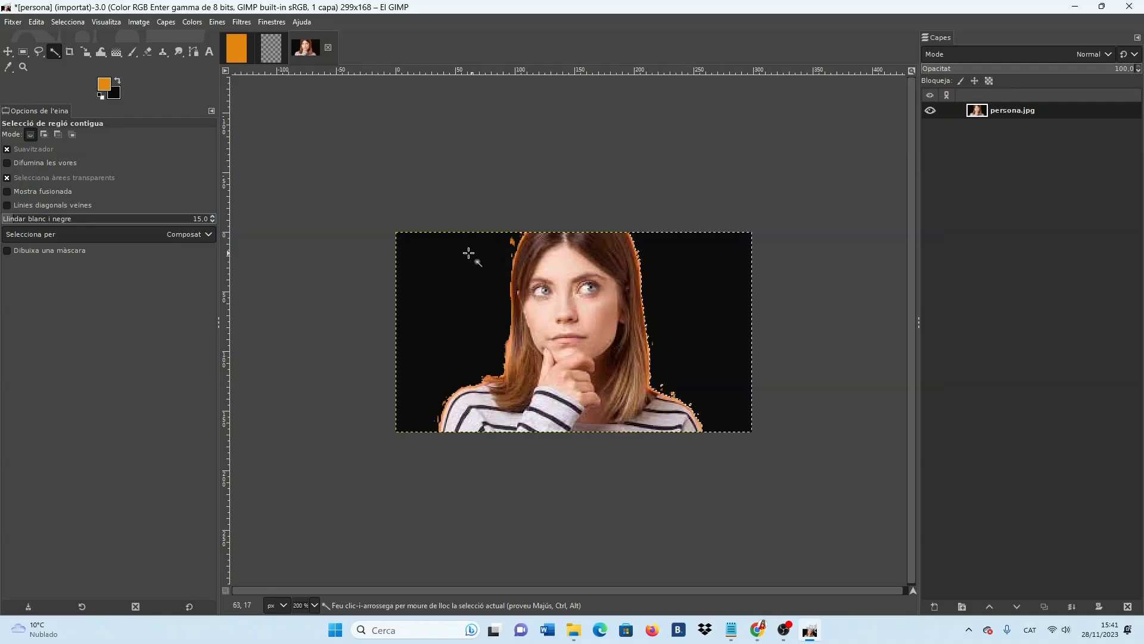